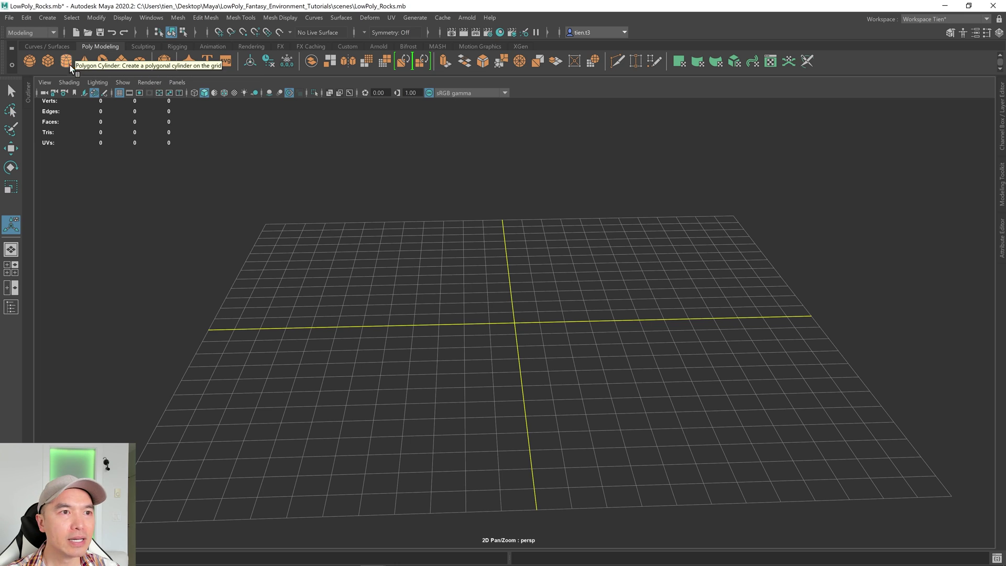
# - Create a platonic solid at the origin, frame it, and show polyPlatonic1 in the Attribute Editor
pyautogui.click(165, 64)
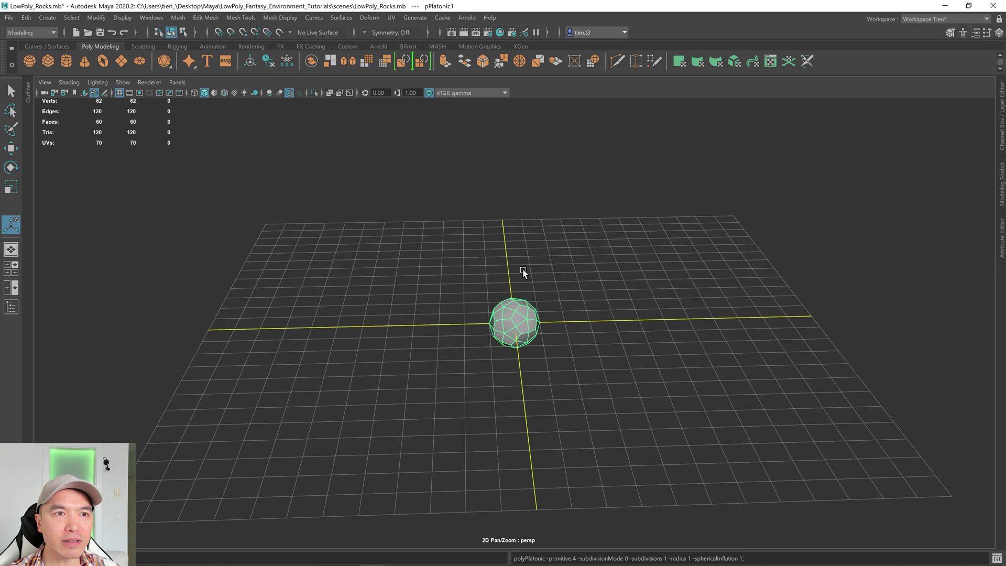
pyautogui.press('f')
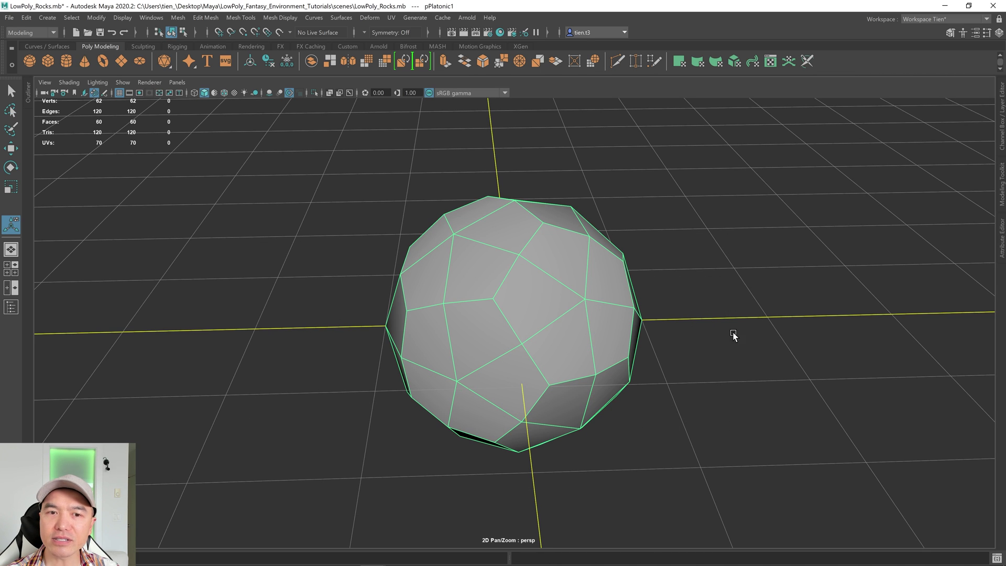
pyautogui.keyDown('alt'); pyautogui.moveTo(546, 272); pyautogui.dragTo(550, 294, button='middle'); pyautogui.keyUp('alt')
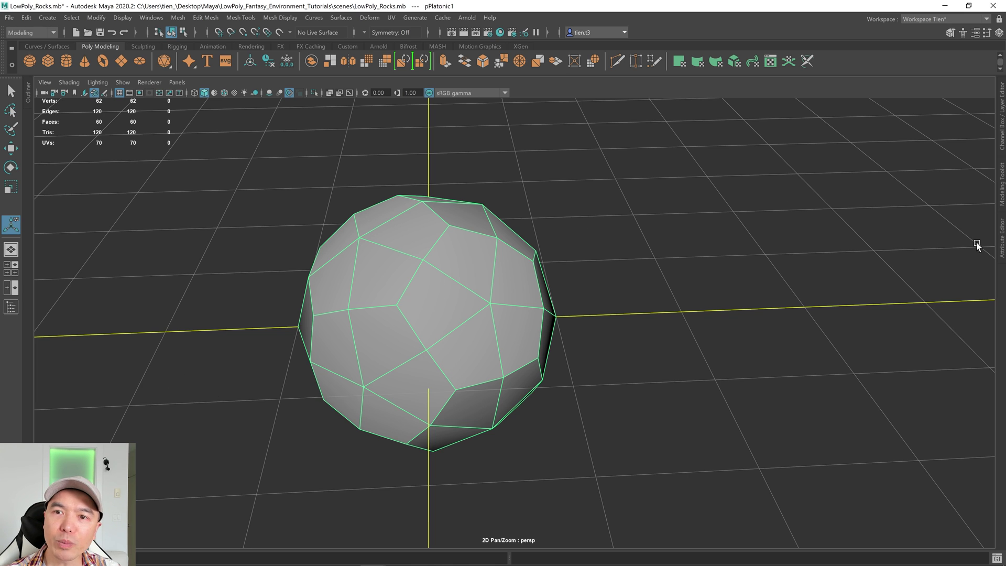
pyautogui.click(1001, 242)
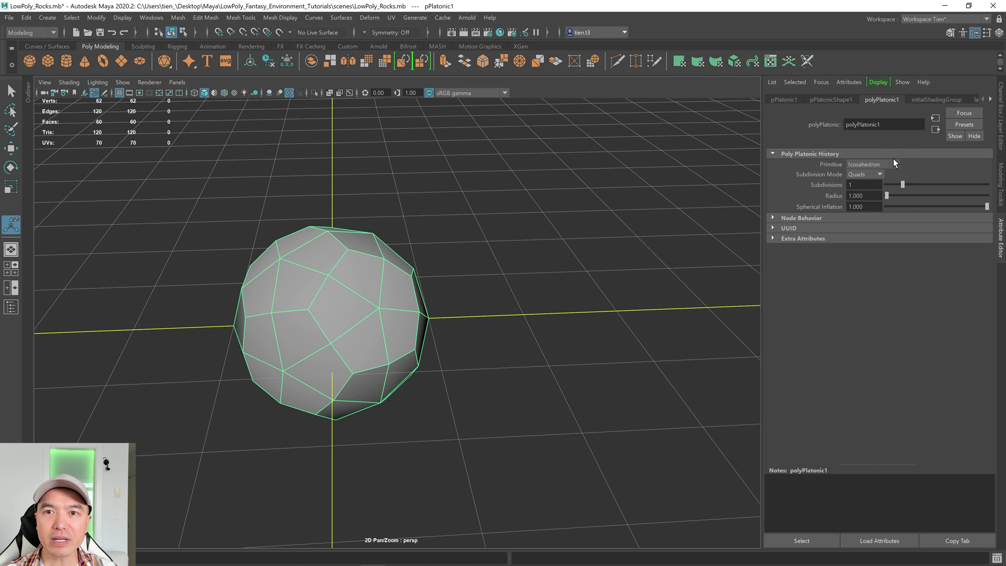
# - Change the primitive to Tetrahedron and try Subdivisions 2 before returning to 1
pyautogui.click(853, 165)
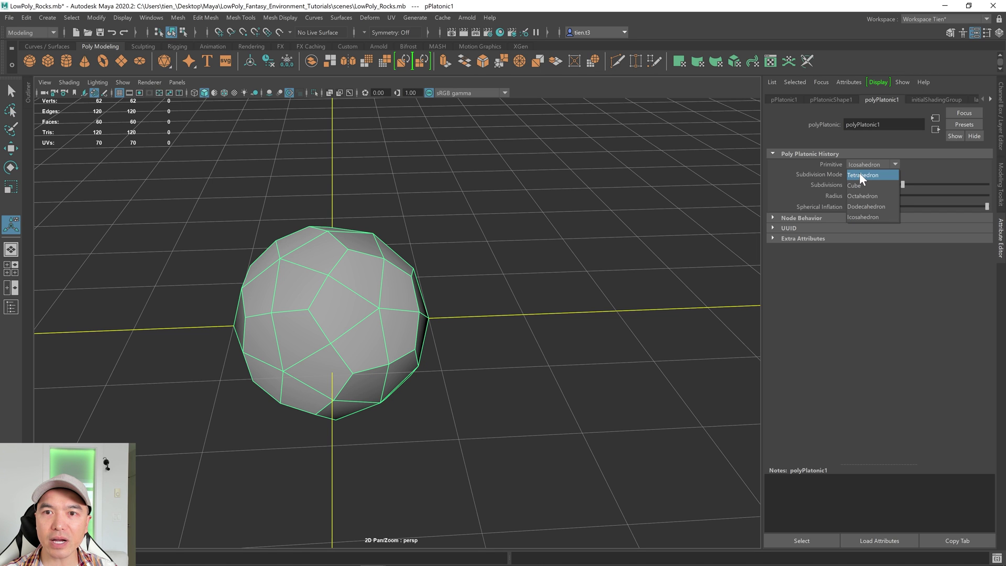
pyautogui.click(862, 175)
pyautogui.keyDown('alt'); pyautogui.moveTo(455, 301); pyautogui.dragTo(823, 244); pyautogui.keyUp('alt')
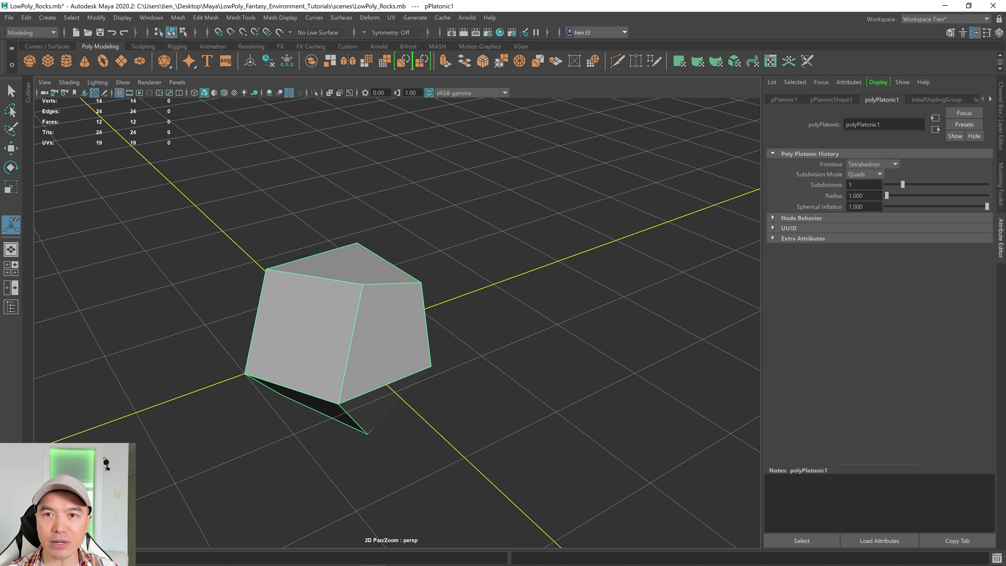
pyautogui.moveTo(905, 187); pyautogui.dragTo(918, 186)
pyautogui.keyDown('alt'); pyautogui.moveTo(550, 330); pyautogui.dragTo(476, 310); pyautogui.keyUp('alt')
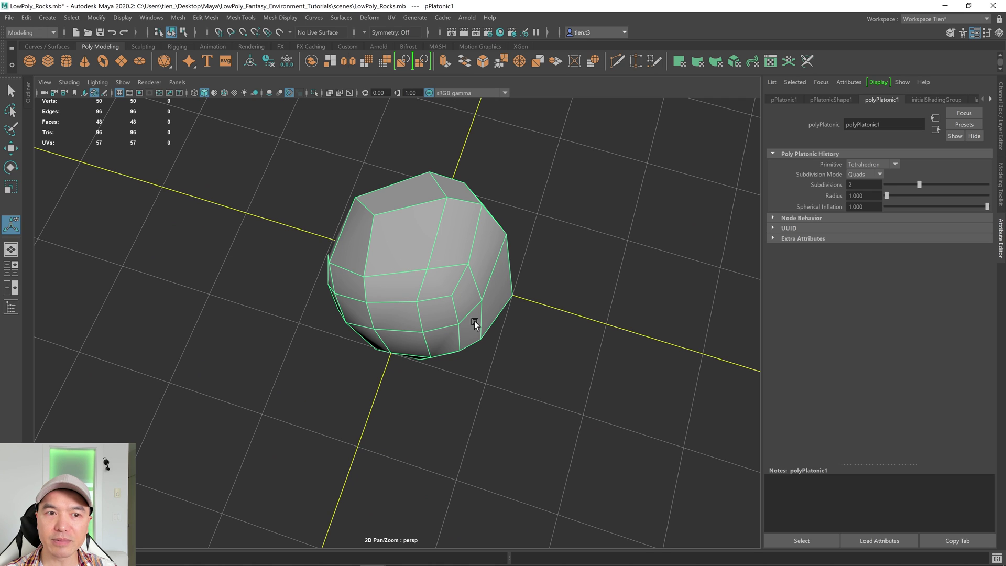
pyautogui.moveTo(916, 184); pyautogui.dragTo(908, 187)
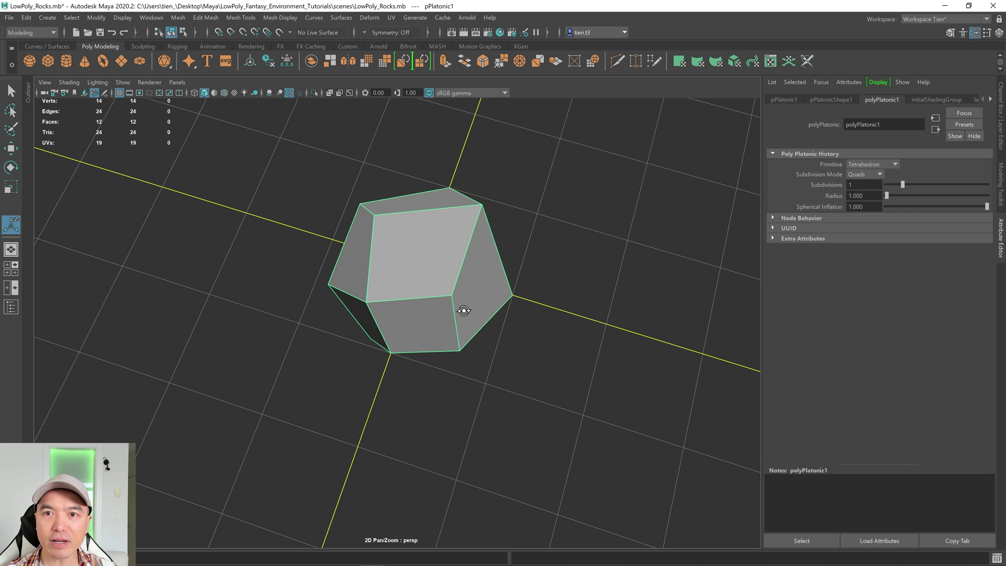
pyautogui.keyDown('alt'); pyautogui.moveTo(460, 312); pyautogui.dragTo(525, 304); pyautogui.keyUp('alt')
# - Move one corner vertex of the rock, then return to Object Mode
pyautogui.press('r')
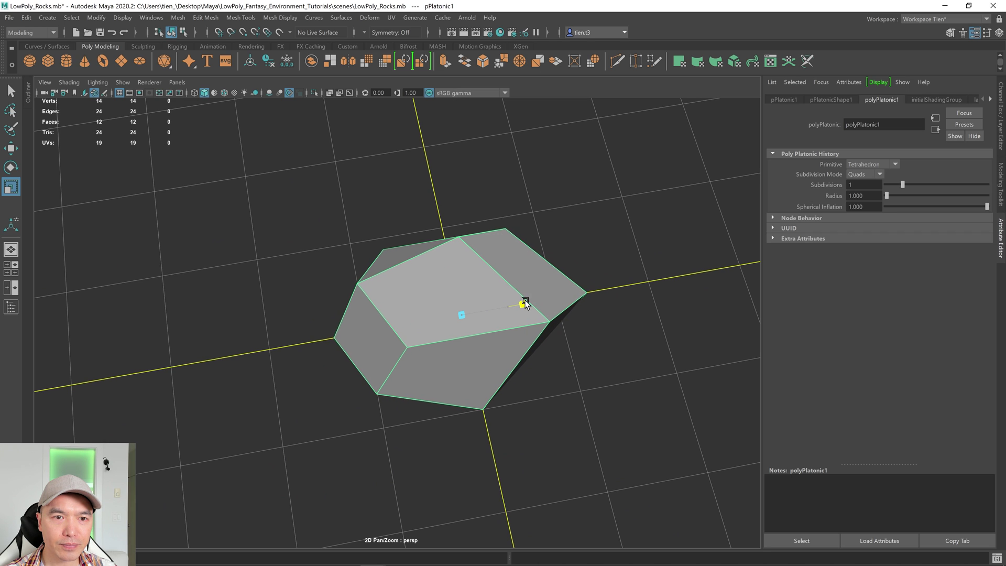
pyautogui.keyDown('alt'); pyautogui.moveTo(530, 341); pyautogui.dragTo(606, 239); pyautogui.keyUp('alt')
pyautogui.moveTo(608, 222); pyautogui.dragTo(556, 221, button='right')
pyautogui.click(497, 283)
pyautogui.press('w')
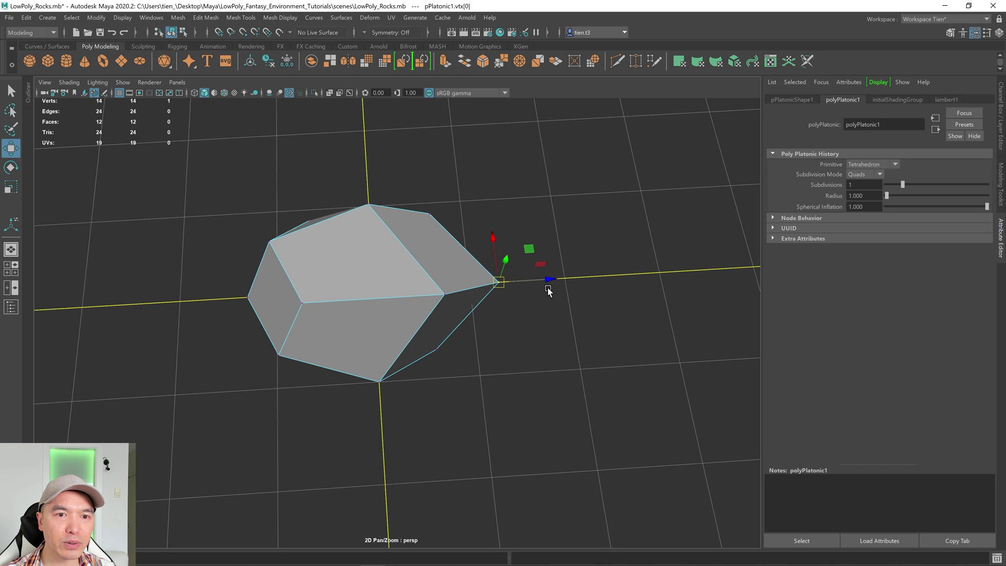
pyautogui.keyDown('alt'); pyautogui.moveTo(534, 281); pyautogui.dragTo(550, 321); pyautogui.keyUp('alt')
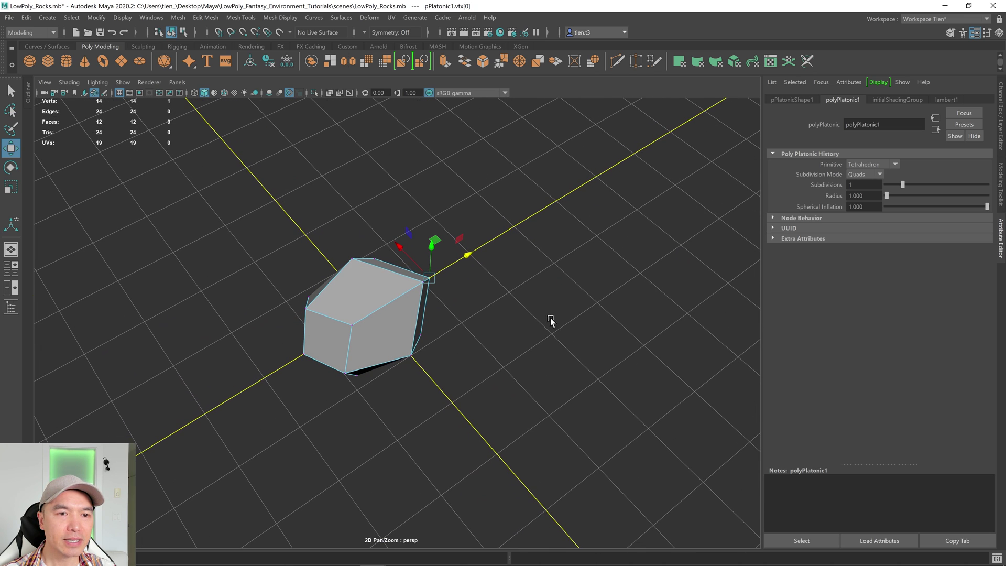
pyautogui.press('F8')
pyautogui.press('q')
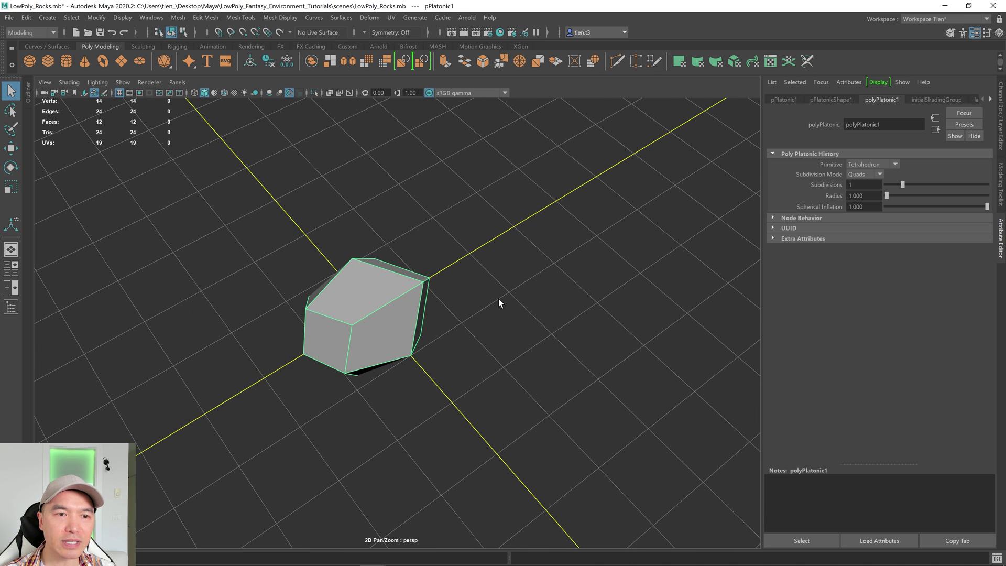
# - Subdivide the rock twice with Add Divisions in the Modeling Toolkit
pyautogui.click(1001, 182)
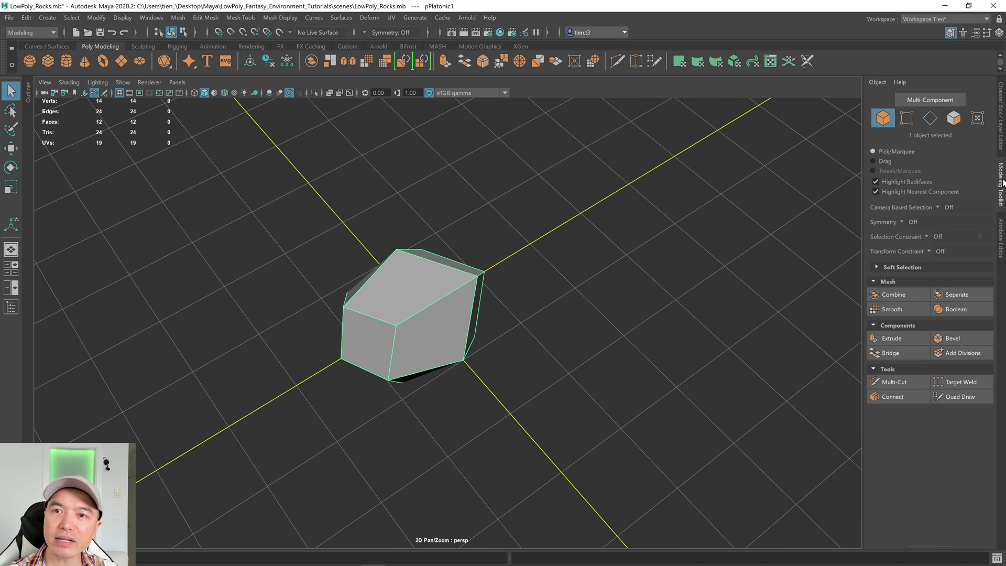
pyautogui.click(957, 354)
pyautogui.click(957, 353)
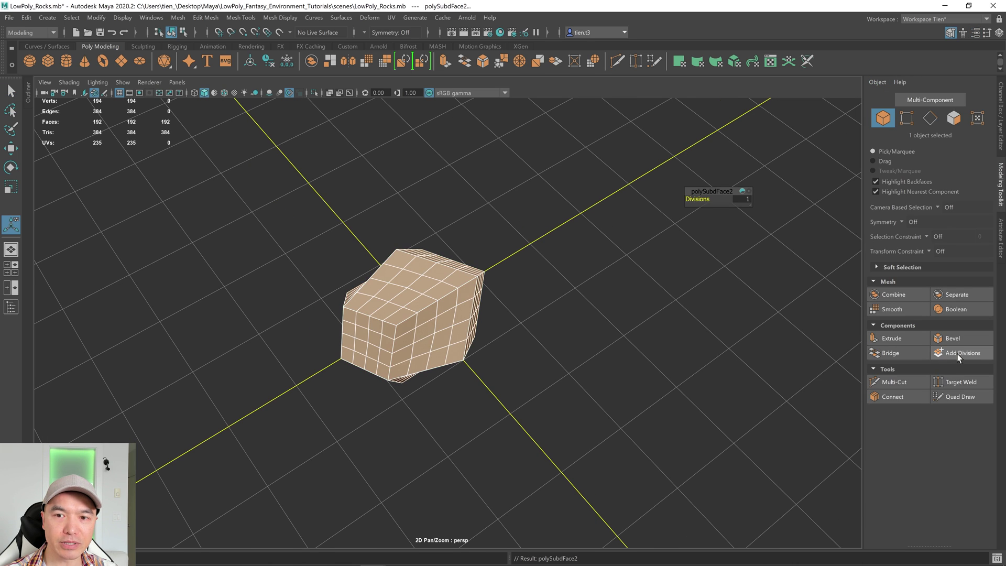
pyautogui.keyDown('alt'); pyautogui.moveTo(474, 319); pyautogui.dragTo(548, 254); pyautogui.keyUp('alt')
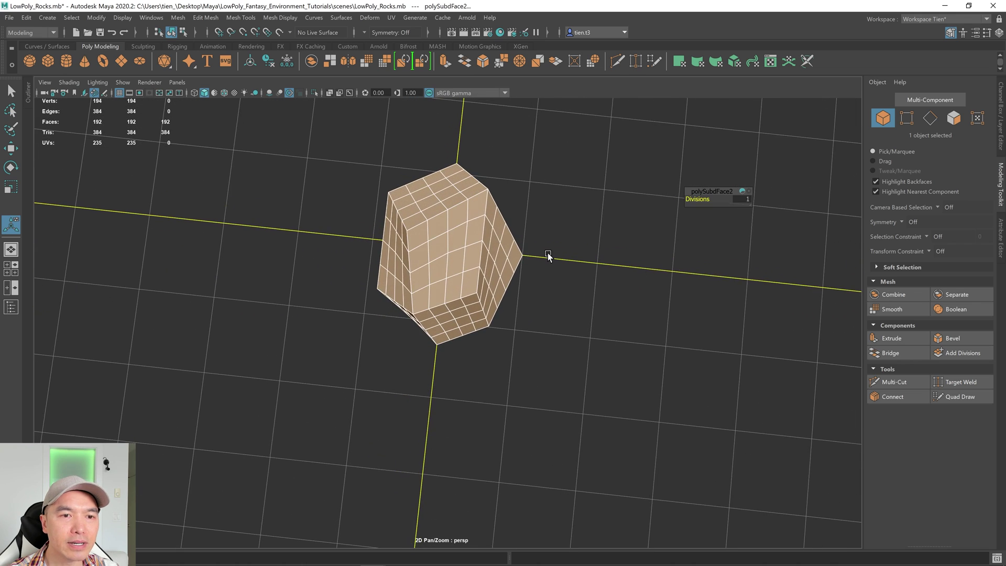
pyautogui.scroll(3, 524, 256)
# - Select the 65 lower vertices and stretch the rock's base out to one side
pyautogui.press('F8')
pyautogui.keyDown('alt'); pyautogui.moveTo(474, 261); pyautogui.dragTo(453, 272); pyautogui.keyUp('alt')
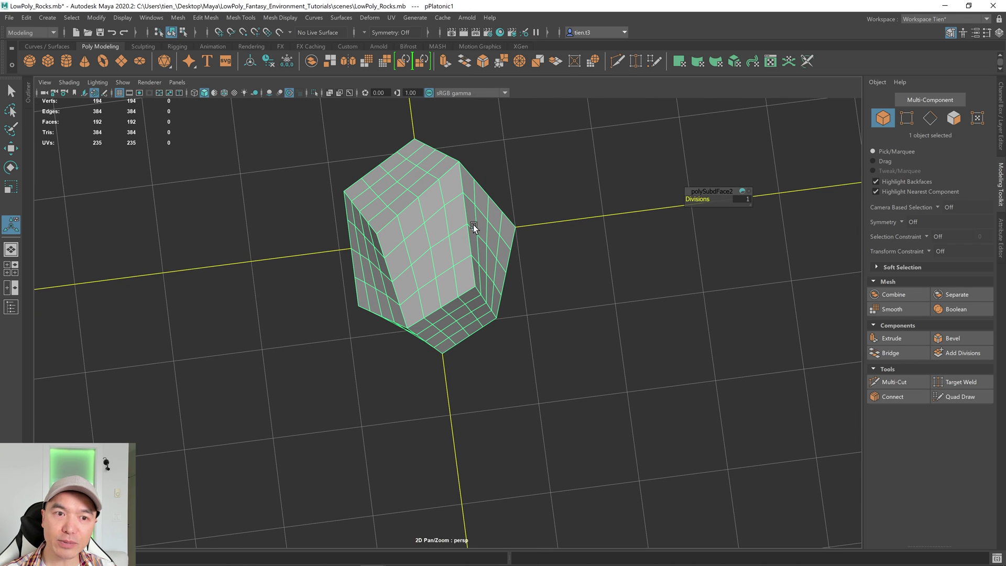
pyautogui.moveTo(473, 224); pyautogui.dragTo(377, 226, button='right')
pyautogui.keyDown('alt'); pyautogui.moveTo(443, 327); pyautogui.dragTo(436, 329); pyautogui.keyUp('alt')
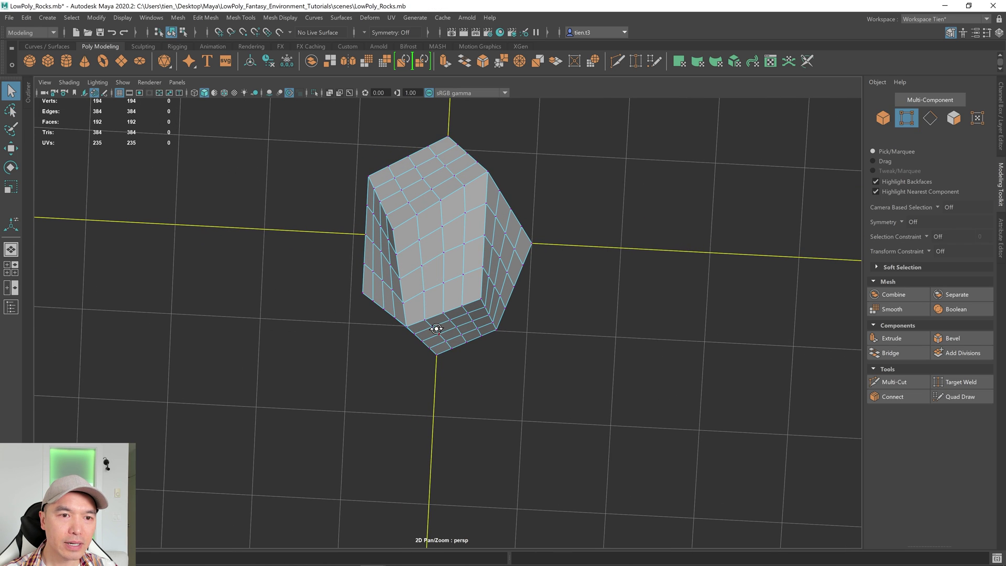
pyautogui.moveTo(345, 298); pyautogui.dragTo(602, 400)
pyautogui.press('w')
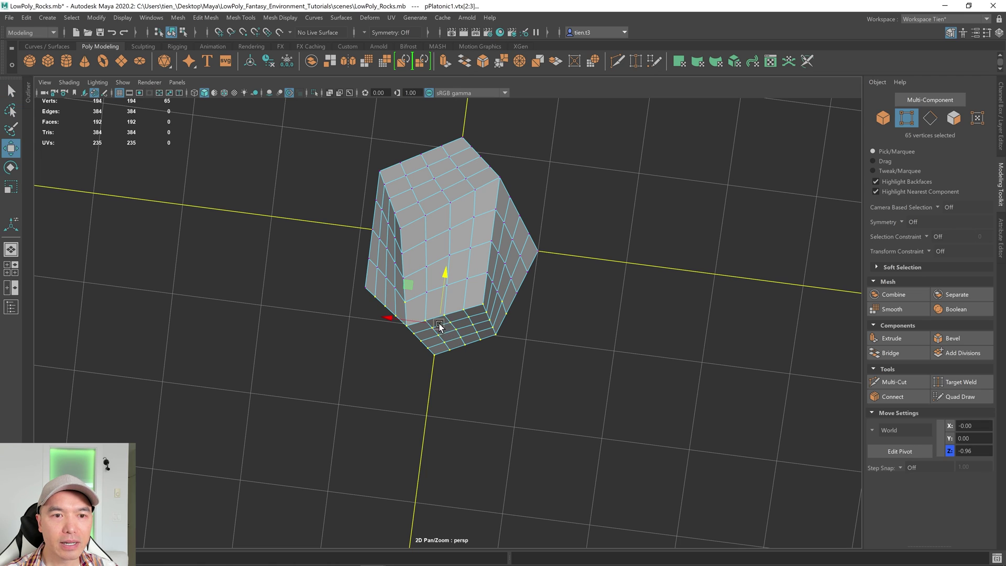
pyautogui.moveTo(439, 326); pyautogui.dragTo(481, 365)
# - Undo the stretch, adjust soft selection falloff, and push the 41 bottom-face vertices downward
pyautogui.hotkey('ctrl', 'z')
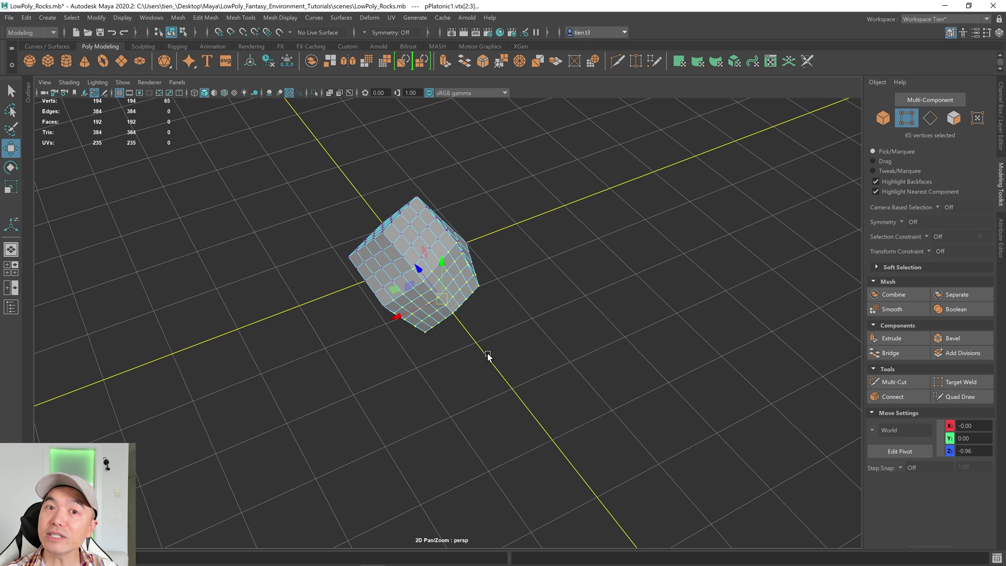
pyautogui.keyDown('alt'); pyautogui.moveTo(487, 356); pyautogui.dragTo(512, 323, button='right'); pyautogui.keyUp('alt')
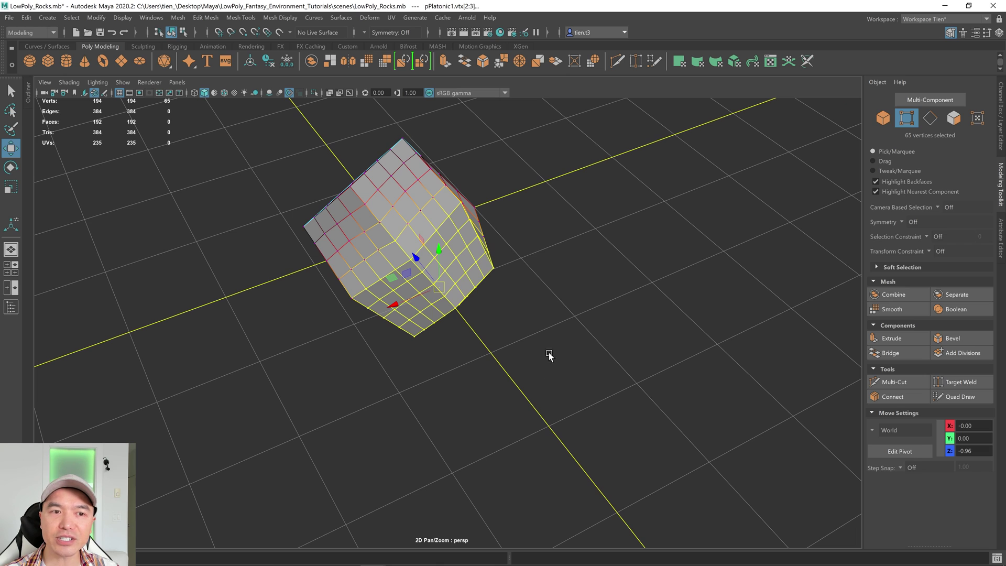
pyautogui.moveTo(534, 270)
pyautogui.mouseDown()
pyautogui.moveTo(557, 249)
pyautogui.moveTo(490, 285)
pyautogui.moveTo(513, 276)
pyautogui.moveTo(487, 316)
pyautogui.moveTo(416, 340)
pyautogui.moveTo(453, 343)
pyautogui.moveTo(471, 315)
pyautogui.moveTo(489, 359)
pyautogui.moveTo(554, 274)
pyautogui.moveTo(534, 272)
pyautogui.moveTo(548, 258)
pyautogui.mouseUp()
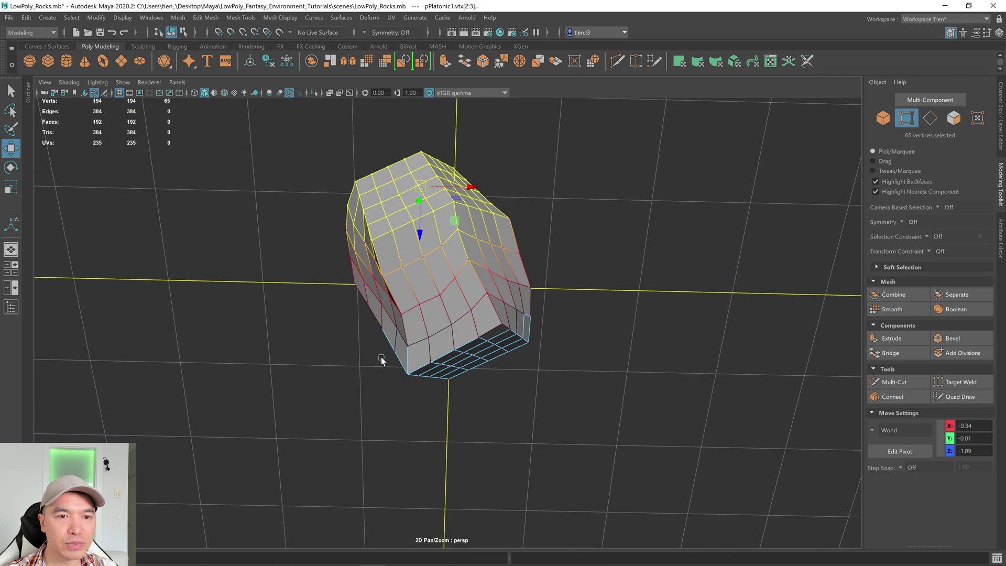
pyautogui.moveTo(346, 356); pyautogui.dragTo(599, 421)
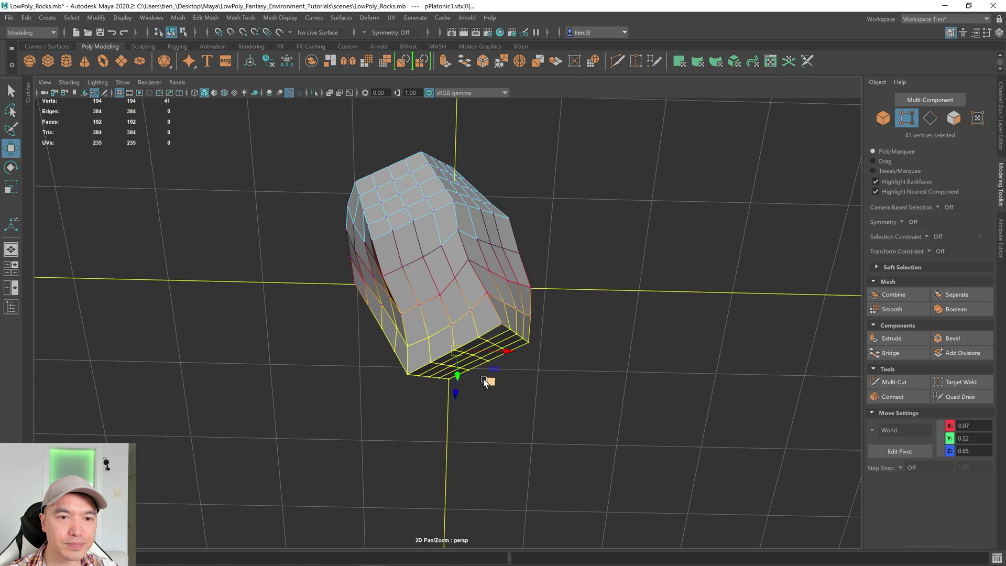
pyautogui.moveTo(457, 361); pyautogui.dragTo(733, 487)
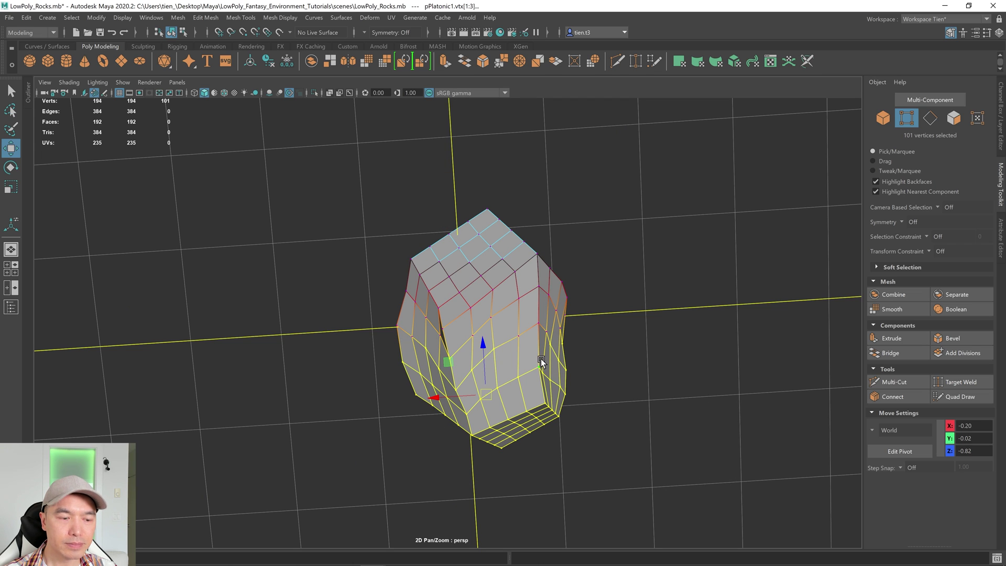
# - Rotate the selected vertices to slant the rock's side and underside
pyautogui.keyDown('alt'); pyautogui.moveTo(541, 361); pyautogui.dragTo(513, 342); pyautogui.keyUp('alt')
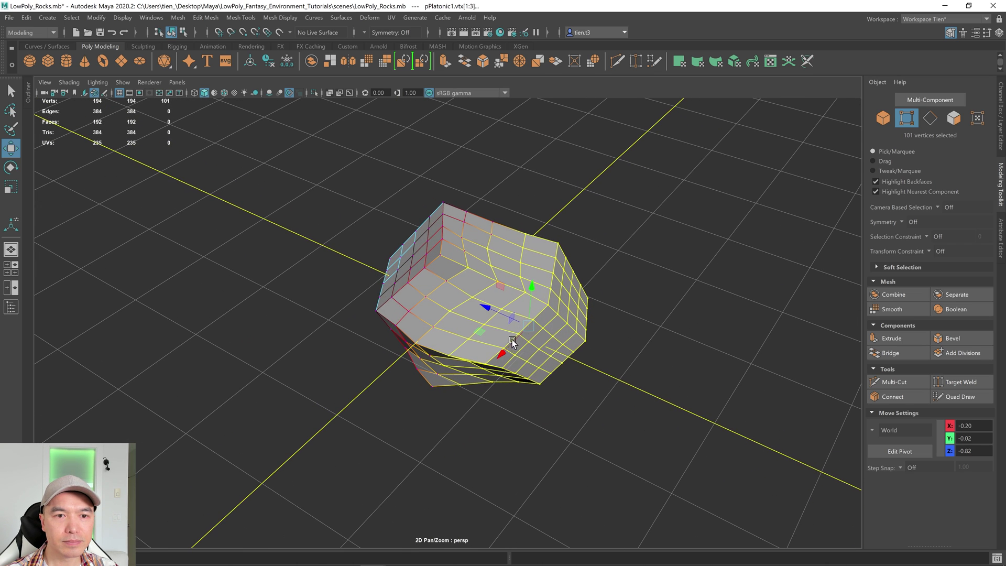
pyautogui.press('e')
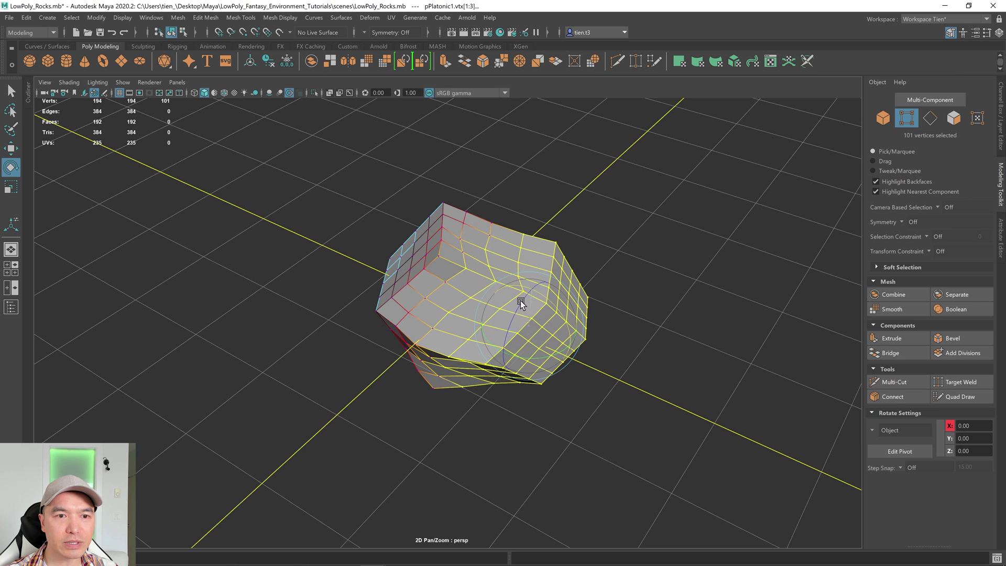
pyautogui.moveTo(521, 303); pyautogui.dragTo(541, 362)
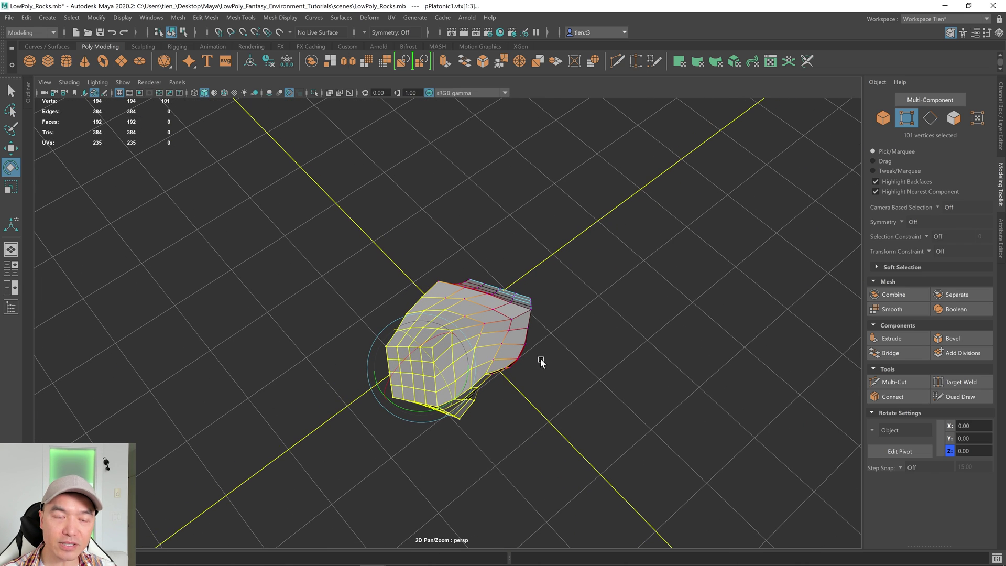
pyautogui.keyDown('alt'); pyautogui.moveTo(541, 361); pyautogui.dragTo(345, 321); pyautogui.keyUp('alt')
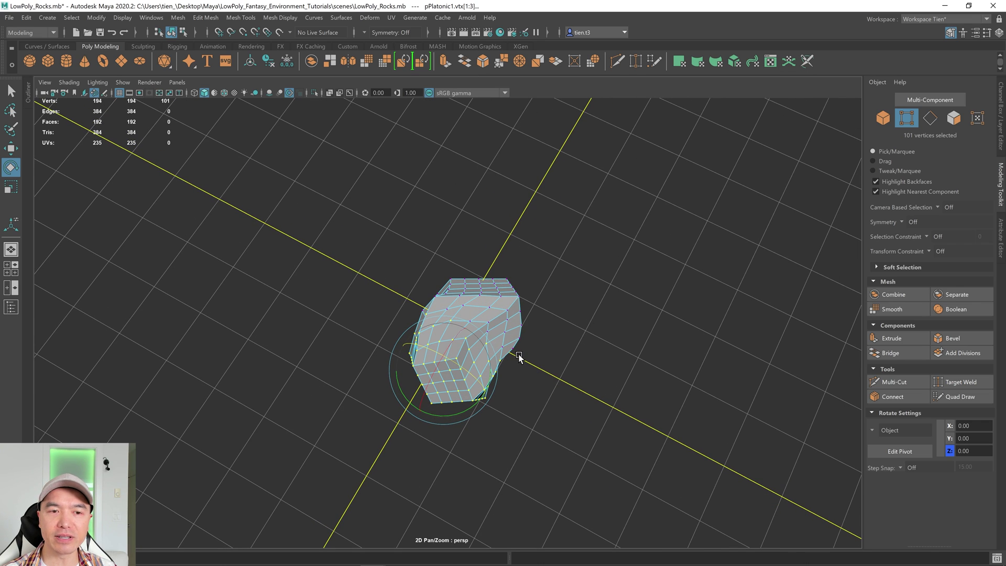
pyautogui.scroll(8, 519, 356)
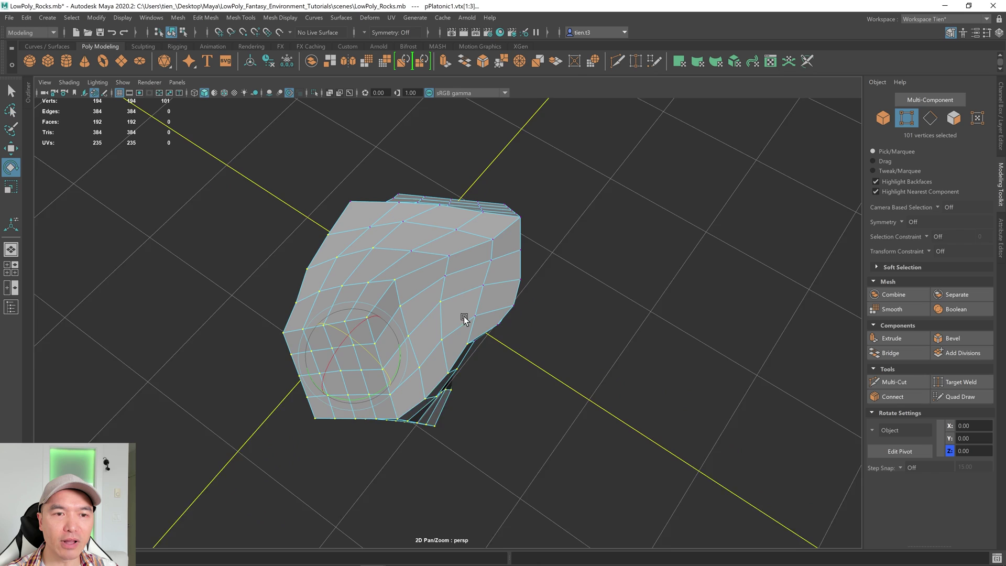
pyautogui.keyDown('alt'); pyautogui.moveTo(464, 319); pyautogui.dragTo(485, 330, button='middle'); pyautogui.keyUp('alt')
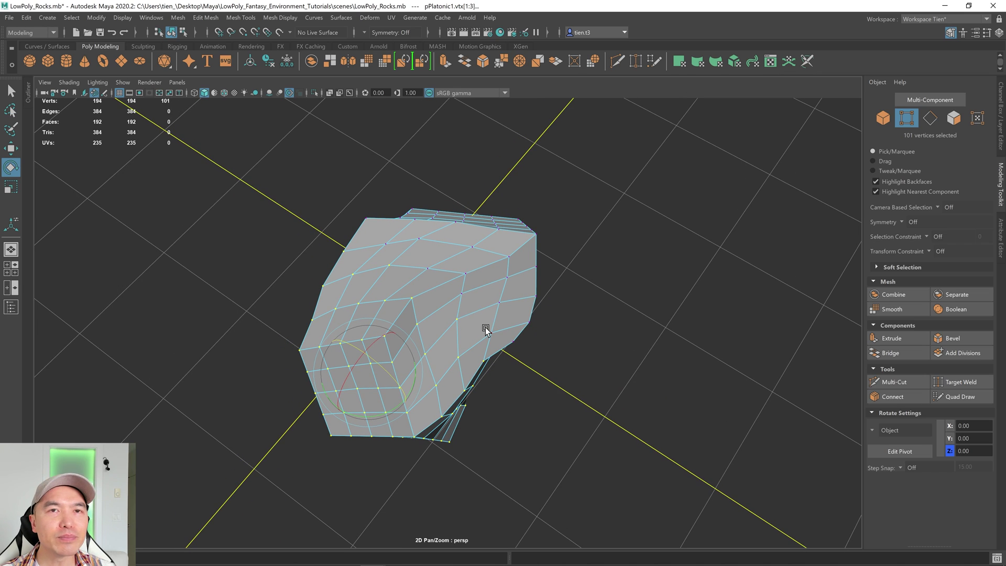
pyautogui.moveTo(482, 330)
pyautogui.keyDown('alt'); pyautogui.mouseDown()
pyautogui.moveTo(481, 352)
pyautogui.moveTo(485, 319)
pyautogui.mouseUp(); pyautogui.keyUp('alt')
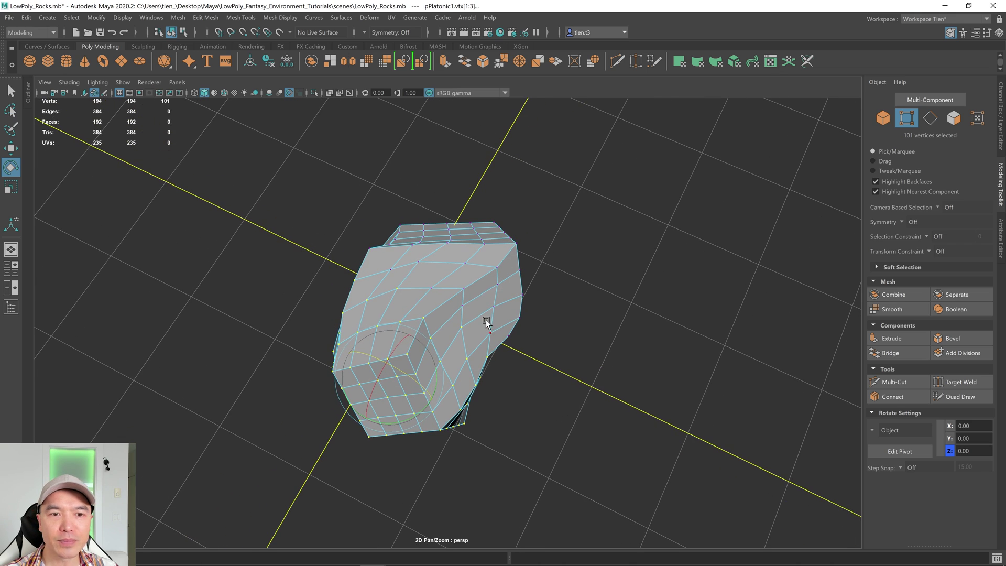
# - In Object Mode, delete the rock's history and freeze its transformations
pyautogui.press('q')
pyautogui.moveTo(421, 270); pyautogui.dragTo(502, 213, button='right')
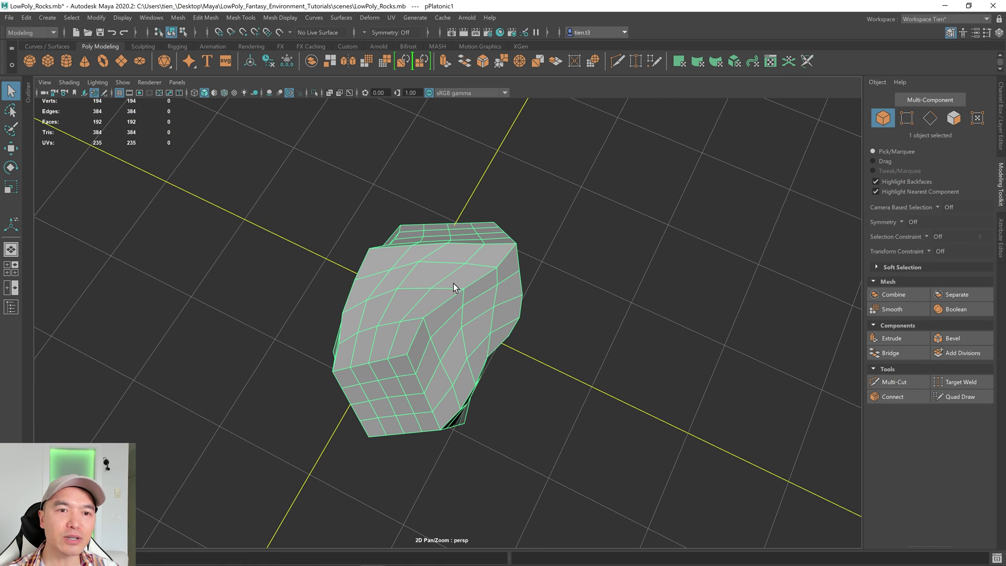
pyautogui.keyDown('alt'); pyautogui.moveTo(517, 341); pyautogui.dragTo(578, 343); pyautogui.keyUp('alt')
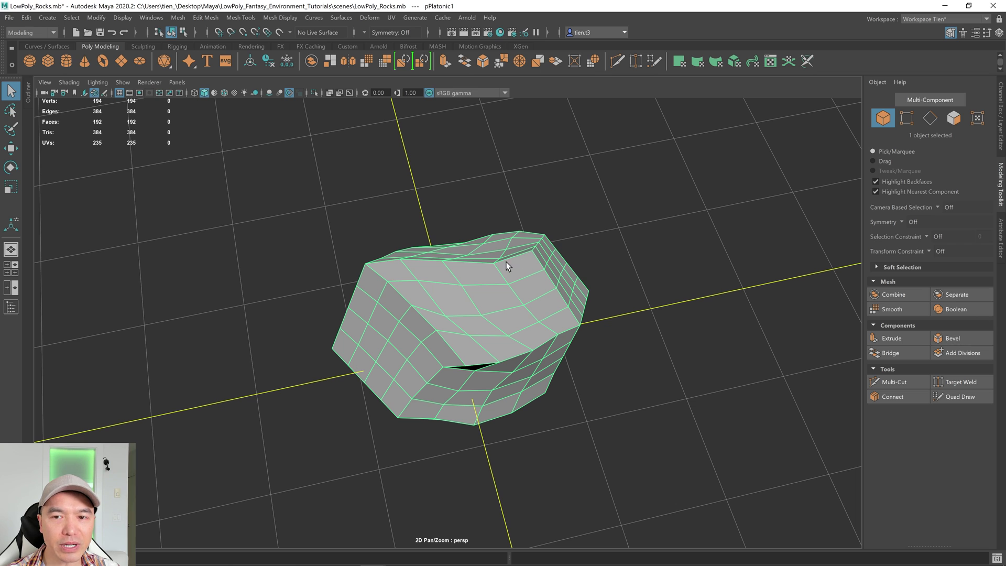
pyautogui.keyDown('alt'); pyautogui.moveTo(505, 262); pyautogui.dragTo(490, 301); pyautogui.keyUp('alt')
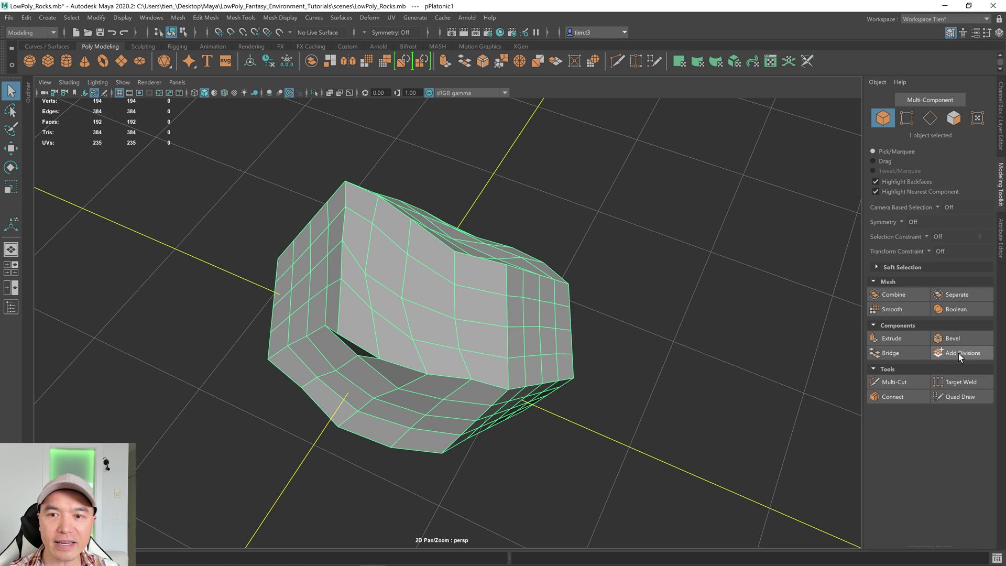
pyautogui.keyDown('alt'); pyautogui.moveTo(693, 359); pyautogui.dragTo(631, 370); pyautogui.keyUp('alt')
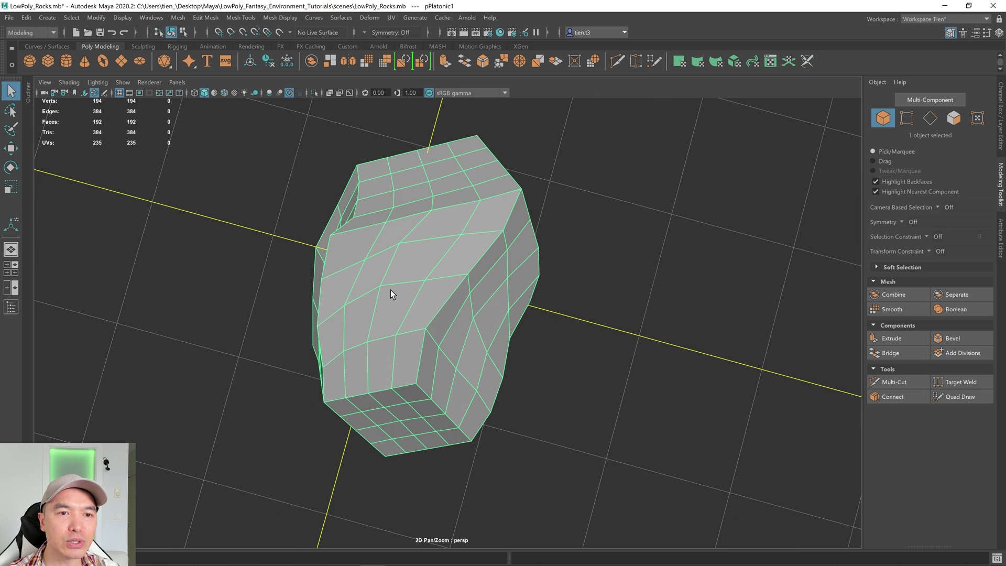
pyautogui.click(1001, 137)
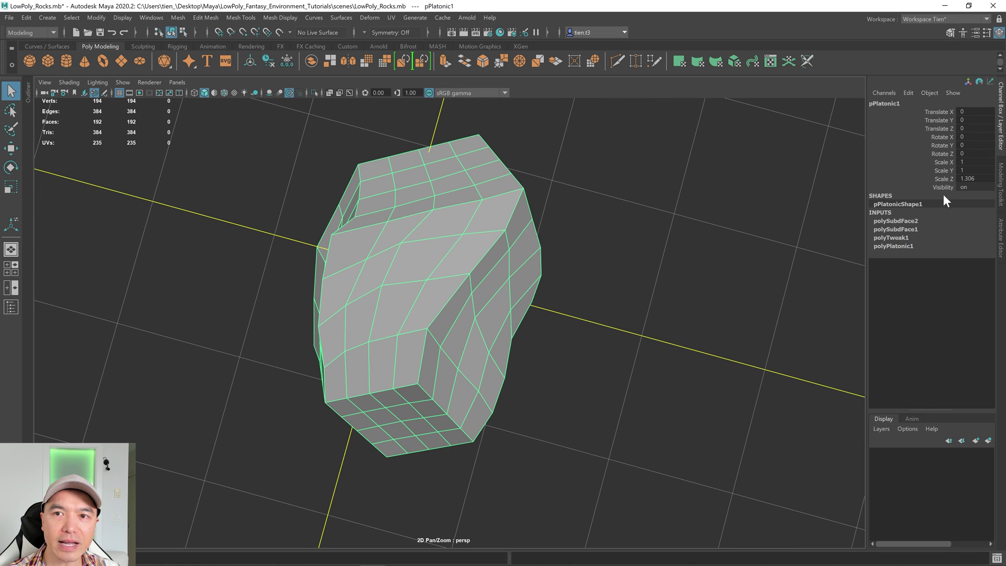
pyautogui.click(275, 64)
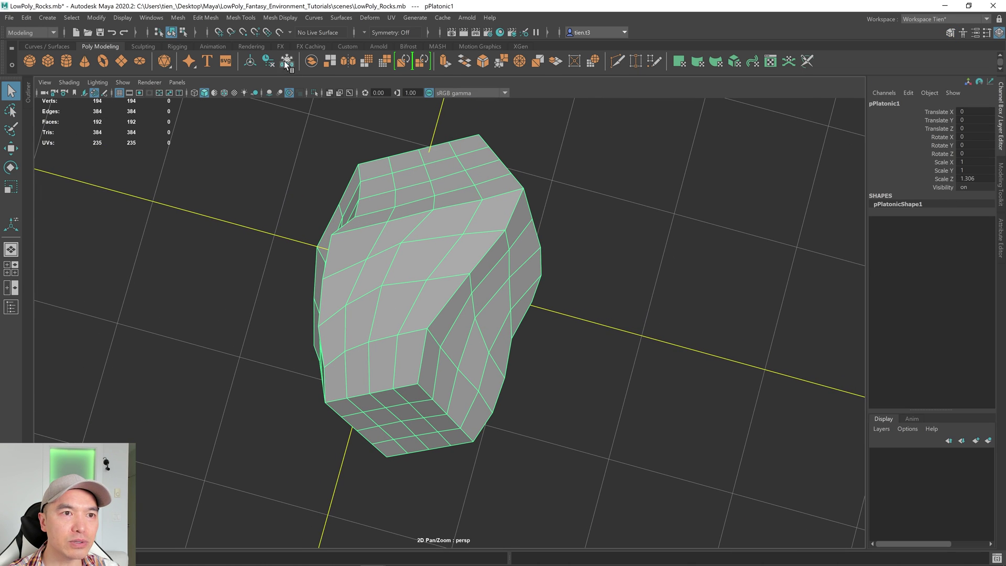
pyautogui.click(286, 61)
# - Reset the Retopologize options to defaults and set the target face count to 5000
pyautogui.keyDown('alt'); pyautogui.moveTo(324, 228); pyautogui.dragTo(219, 106); pyautogui.keyUp('alt')
pyautogui.click(176, 17)
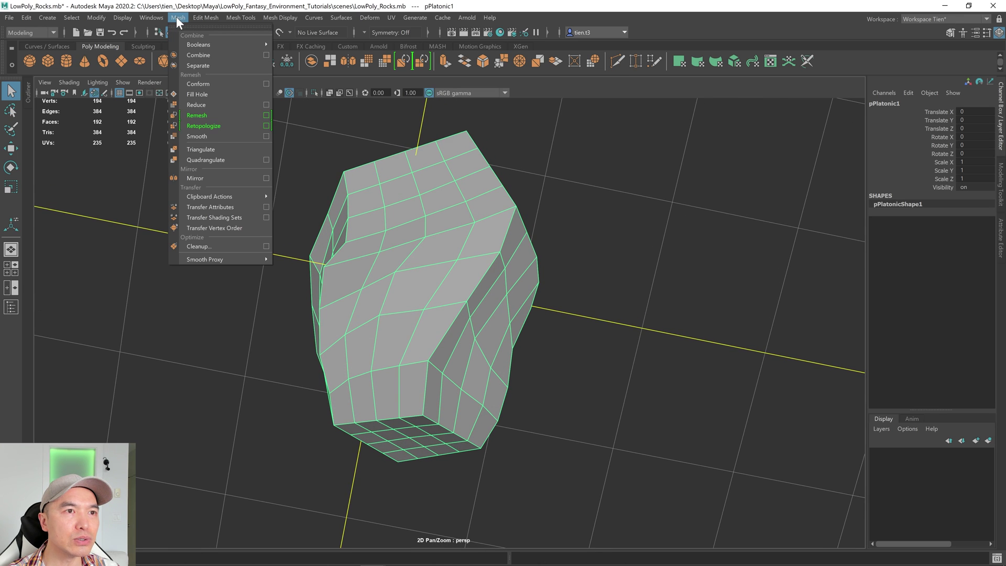
pyautogui.click(266, 126)
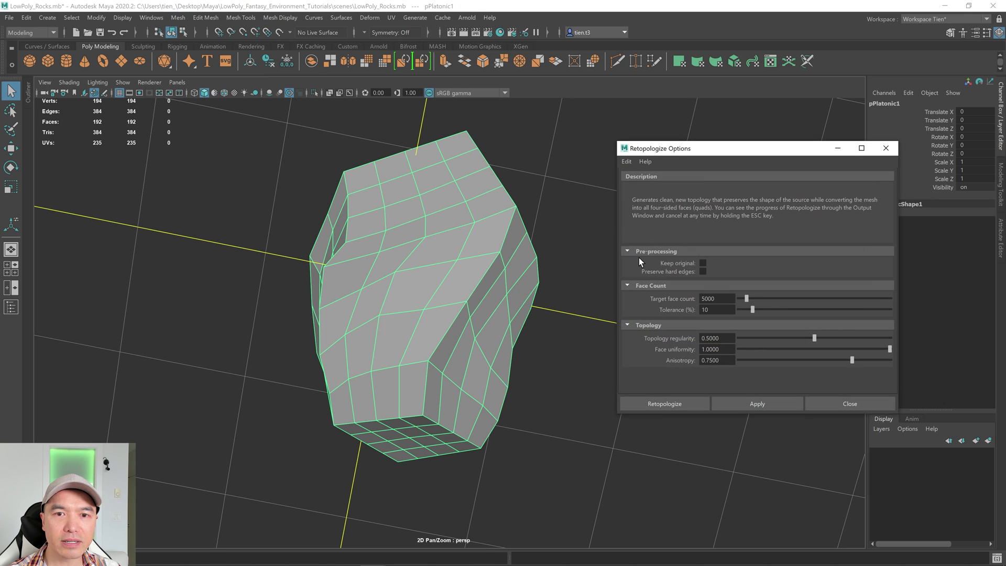
pyautogui.click(626, 162)
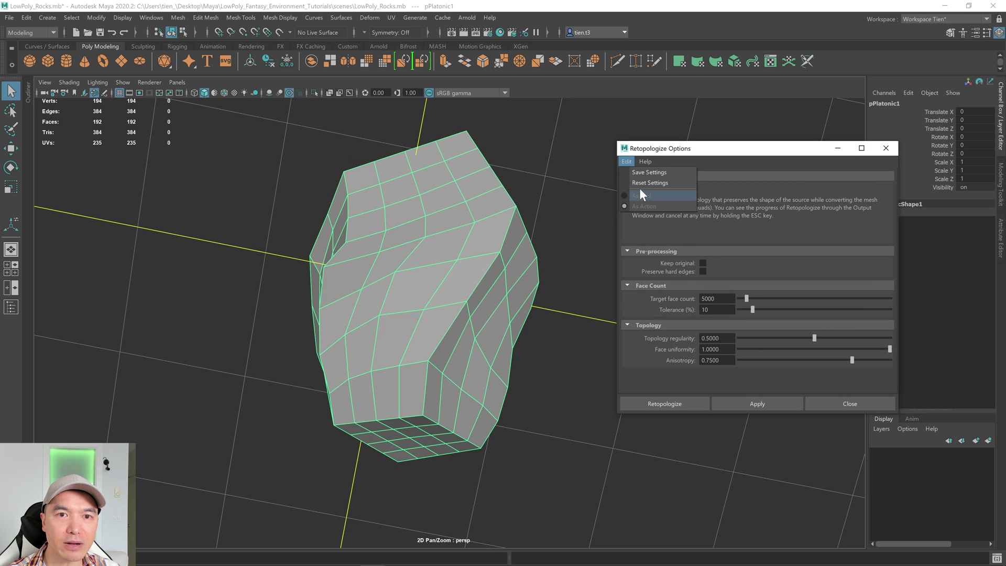
pyautogui.click(643, 182)
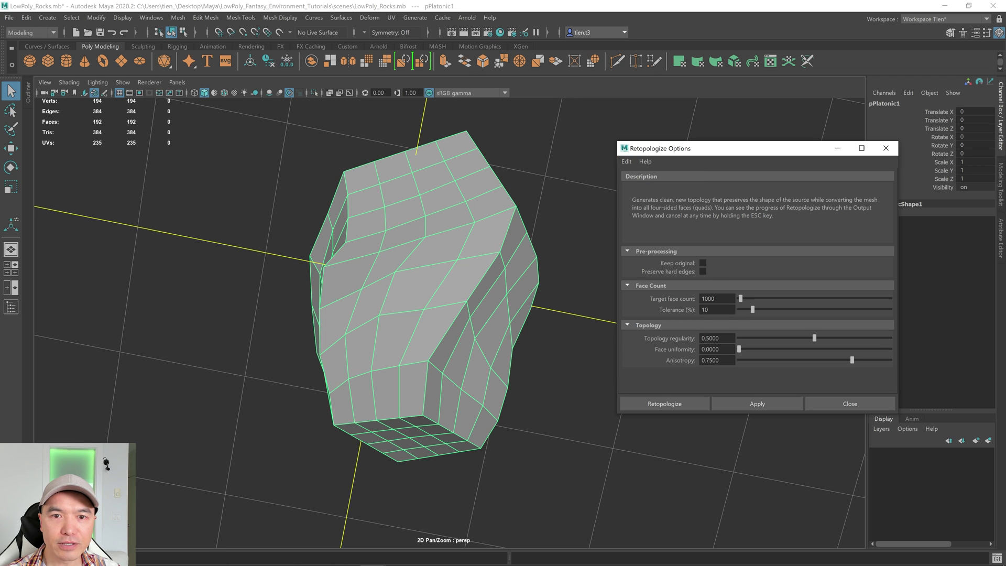
pyautogui.click(697, 295)
pyautogui.write('5000')
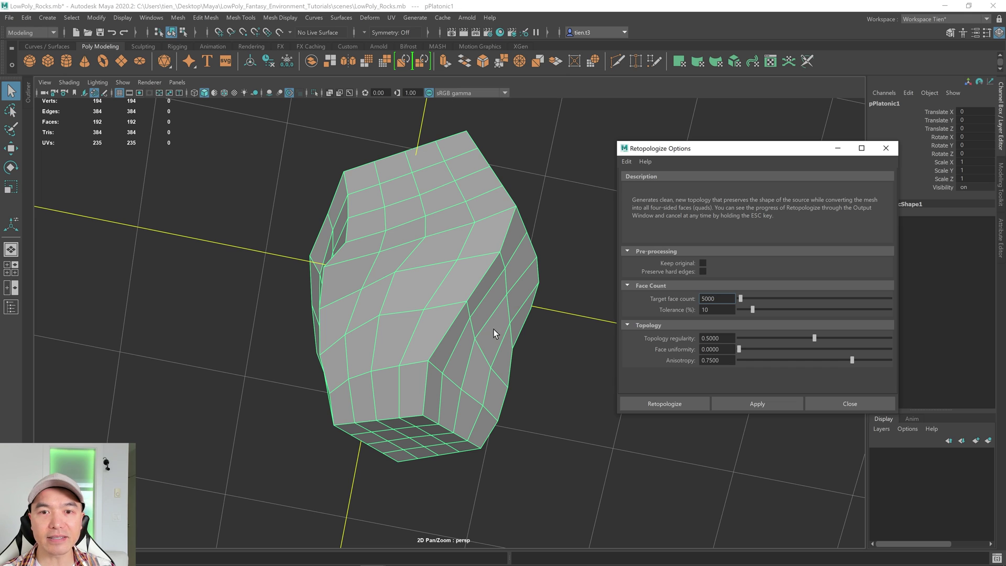
# - Set face uniformity to 1 and retopologize the rock into 4741 even quads
pyautogui.keyDown('alt'); pyautogui.moveTo(493, 330); pyautogui.dragTo(408, 350); pyautogui.keyUp('alt')
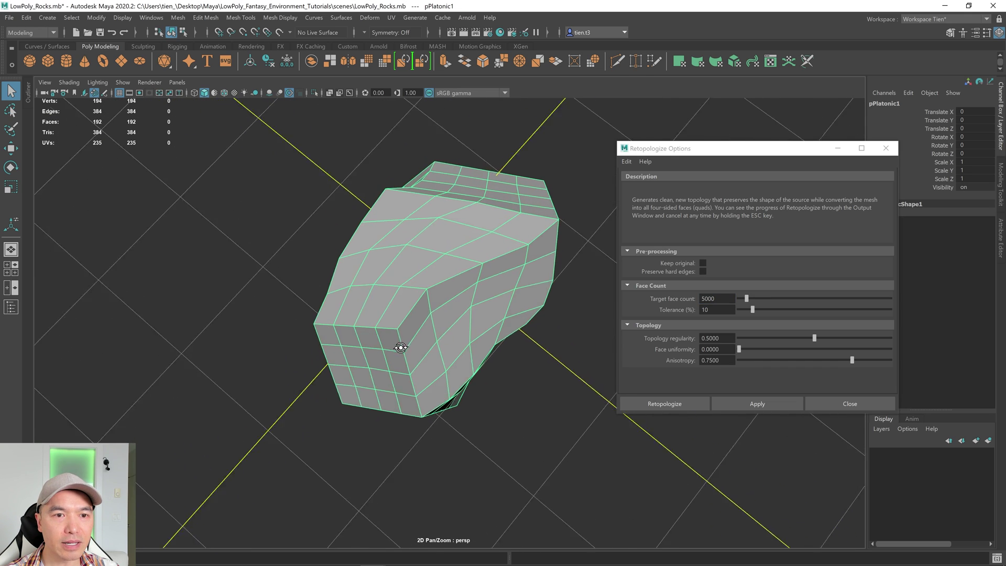
pyautogui.keyDown('alt'); pyautogui.moveTo(400, 347); pyautogui.dragTo(555, 299); pyautogui.keyUp('alt')
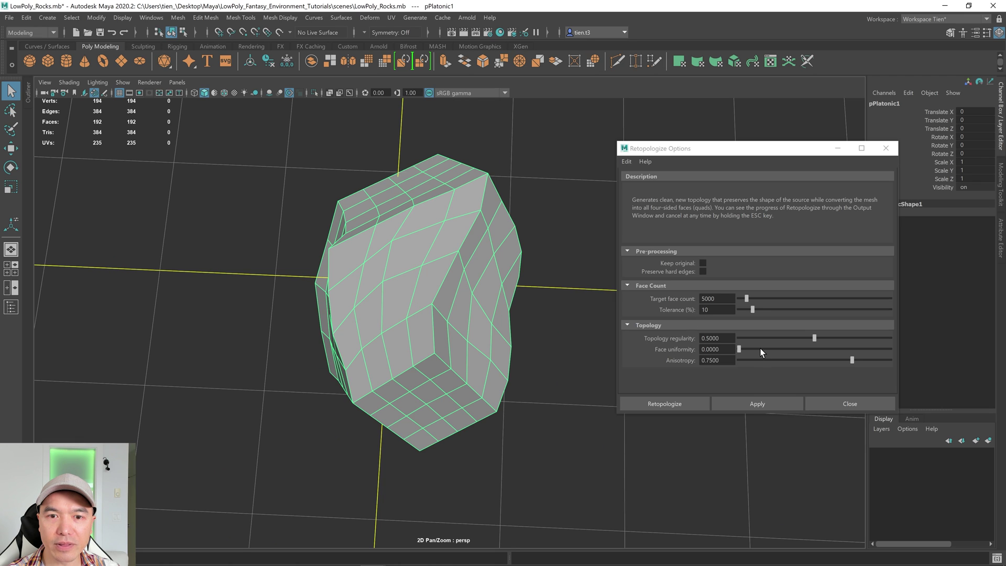
pyautogui.moveTo(739, 349); pyautogui.dragTo(890, 348)
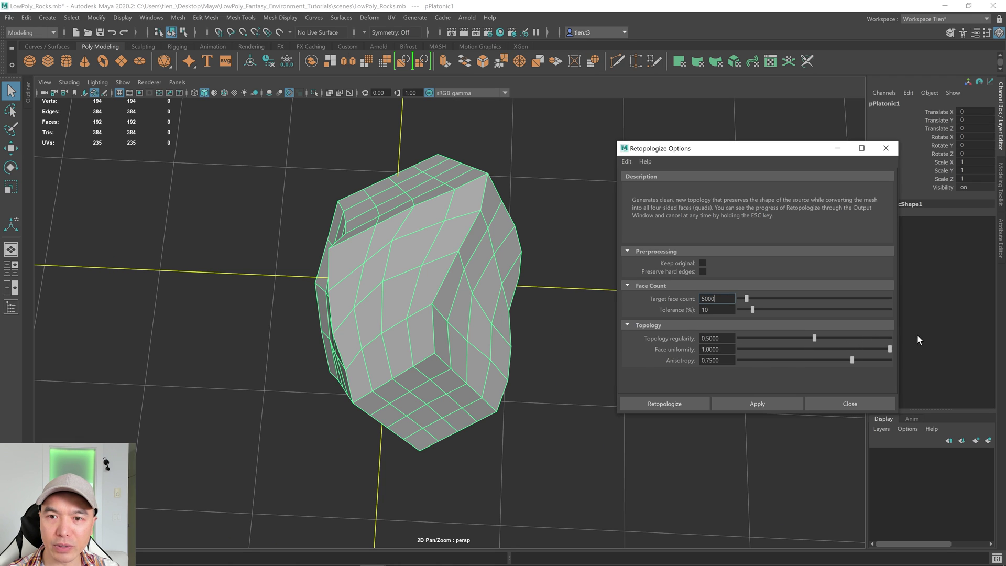
pyautogui.click(683, 403)
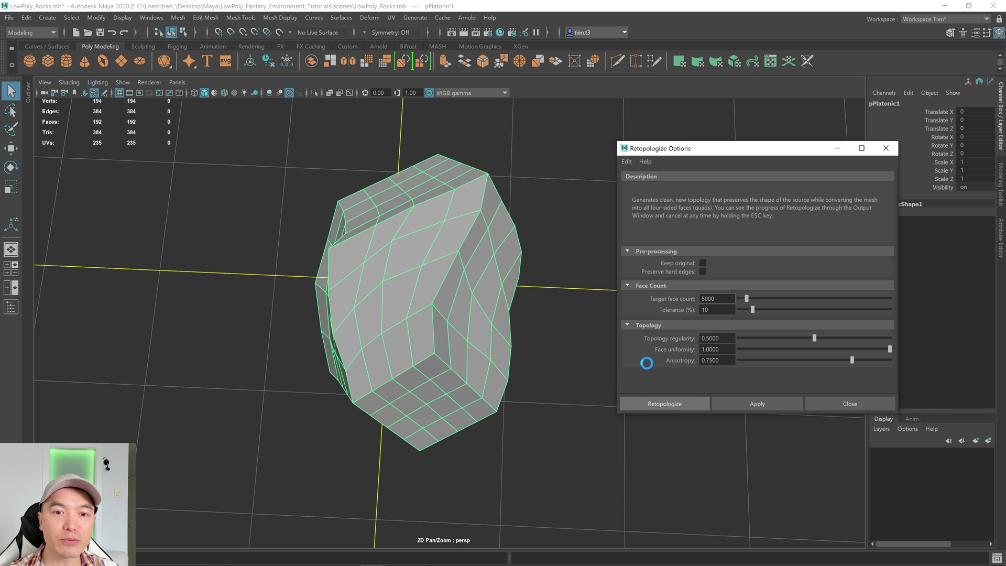
pyautogui.keyDown('alt'); pyautogui.moveTo(397, 301); pyautogui.dragTo(334, 319); pyautogui.keyUp('alt')
pyautogui.scroll(3, 429, 307)
pyautogui.scroll(-3, 388, 307)
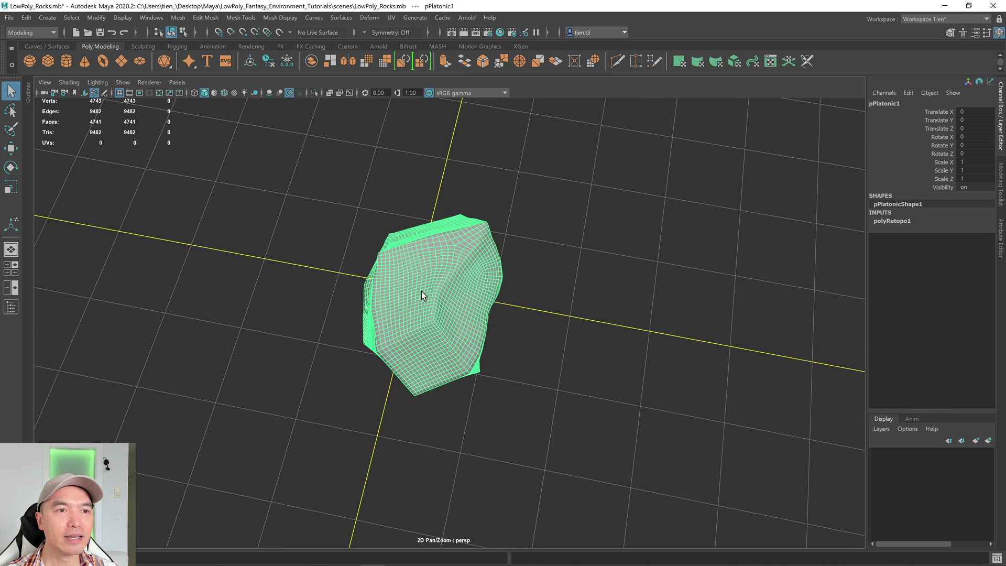
# - Delete the retopologize history and activate the Sculpt tool from the Sculpting shelf
pyautogui.keyDown('alt'); pyautogui.moveTo(420, 291); pyautogui.dragTo(424, 301); pyautogui.keyUp('alt')
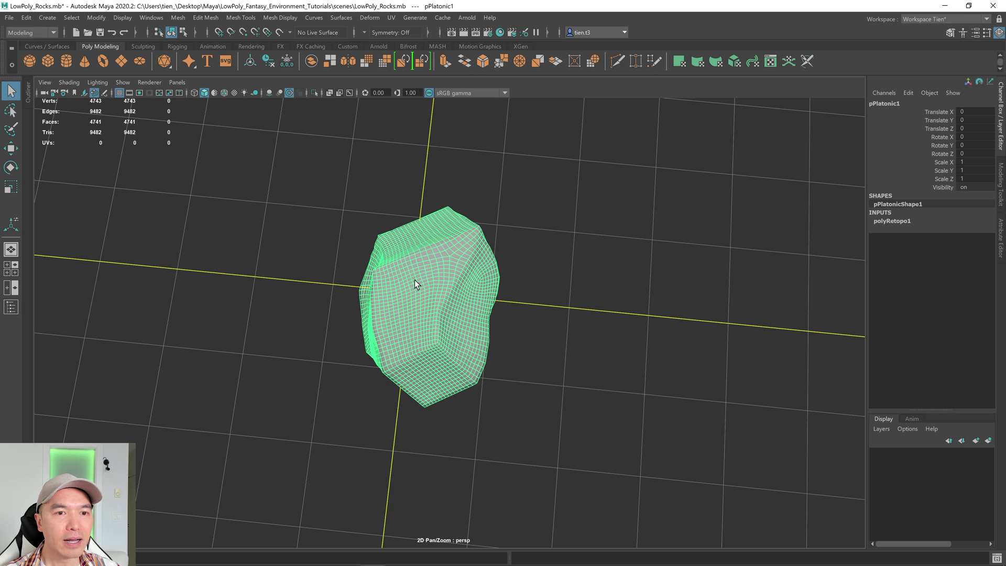
pyautogui.click(273, 63)
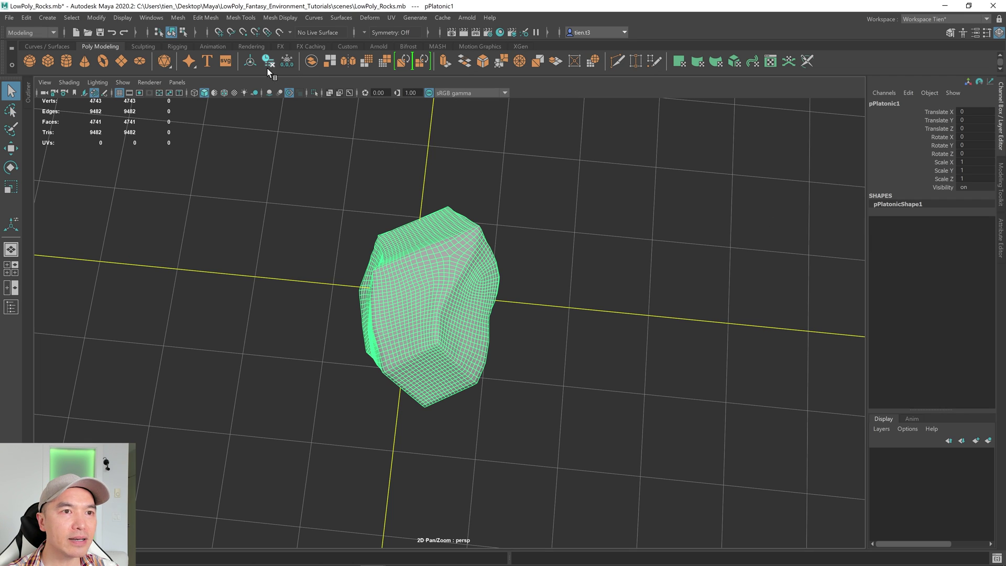
pyautogui.click(144, 46)
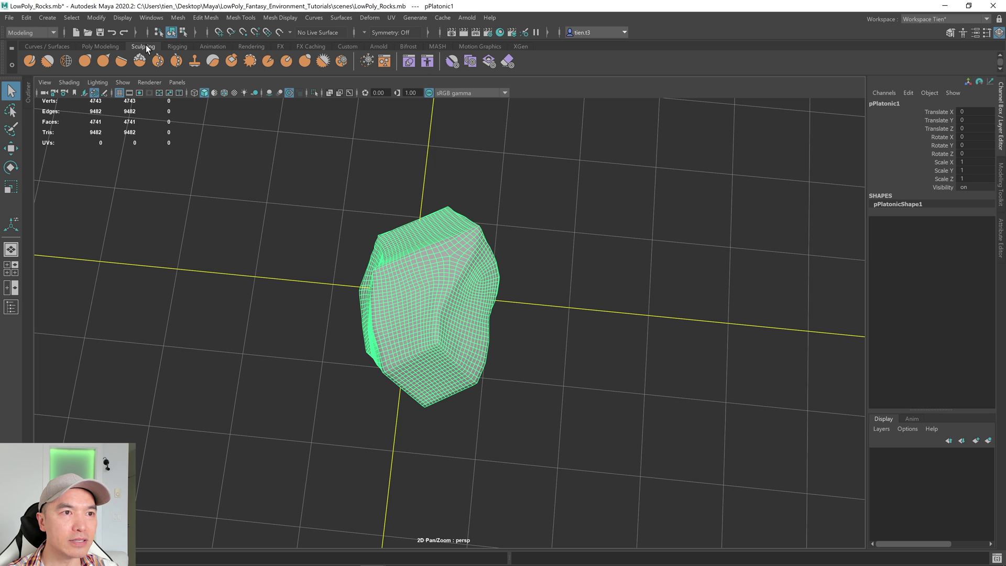
pyautogui.click(30, 61)
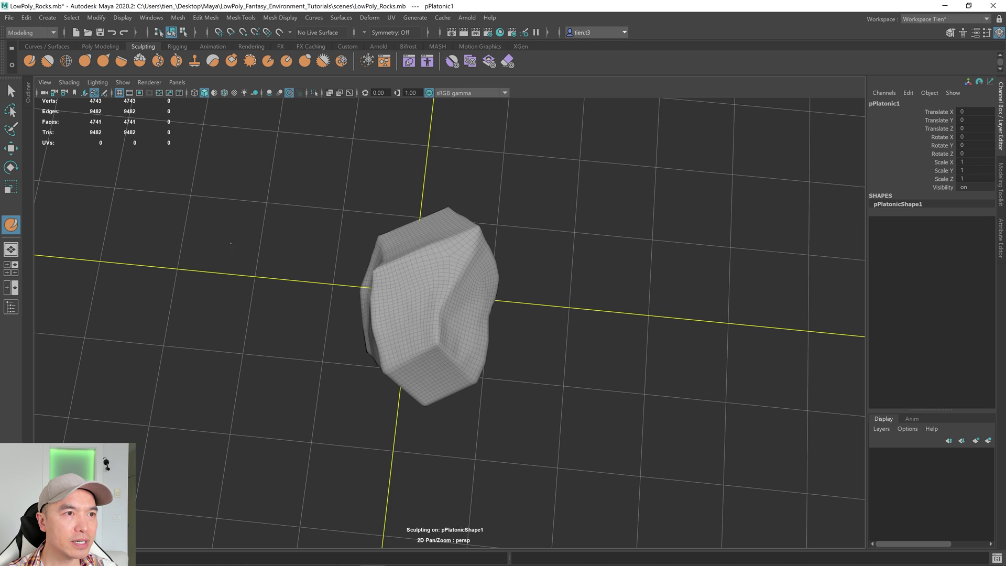
# - Resize the sculpt brush over the dense rock mesh
pyautogui.moveTo(530, 315)
pyautogui.keyDown('alt'); pyautogui.mouseDown()
pyautogui.moveTo(471, 292)
pyautogui.moveTo(431, 304)
pyautogui.moveTo(424, 292)
pyautogui.mouseUp(); pyautogui.keyUp('alt')
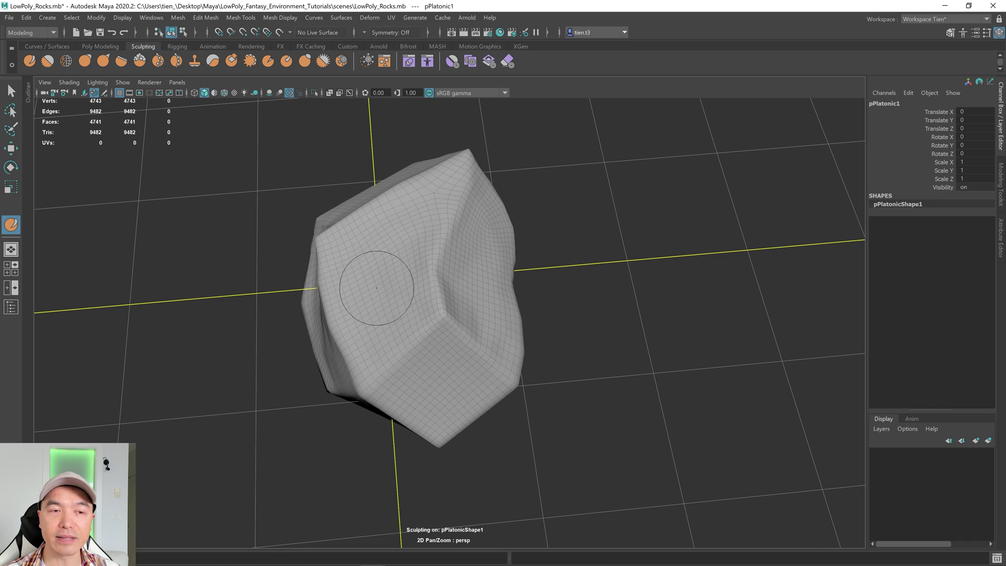
pyautogui.keyDown('alt'); pyautogui.moveTo(373, 289); pyautogui.dragTo(387, 282); pyautogui.keyUp('alt')
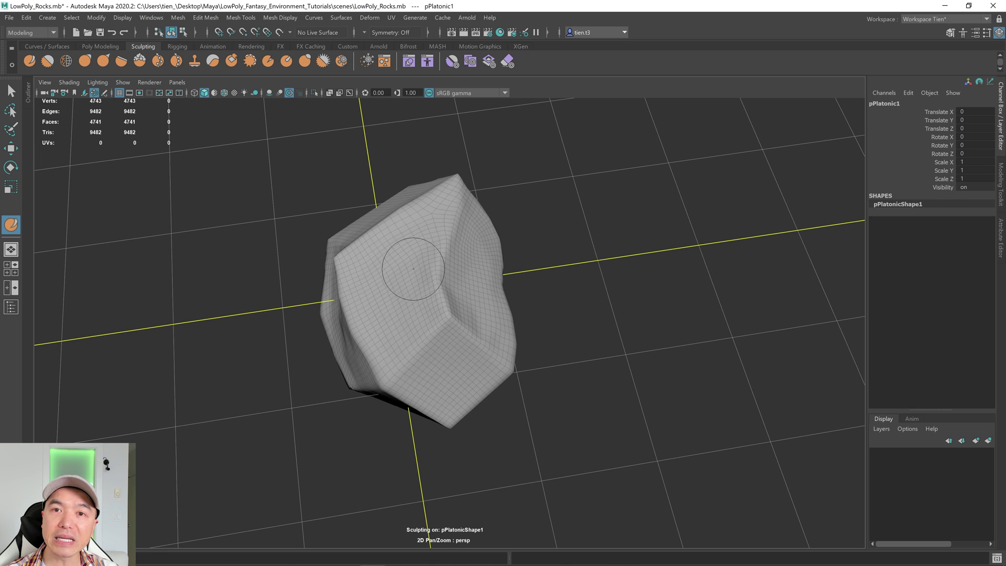
pyautogui.moveTo(412, 269)
pyautogui.mouseDown()
pyautogui.moveTo(440, 269)
pyautogui.moveTo(388, 269)
pyautogui.moveTo(431, 264)
pyautogui.mouseUp()
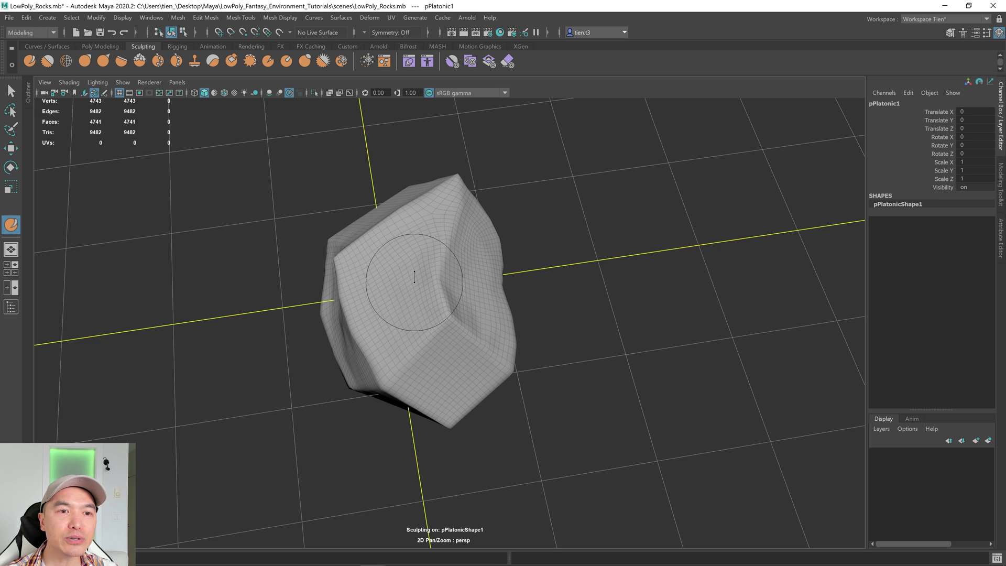
pyautogui.moveTo(415, 262)
pyautogui.keyDown('alt'); pyautogui.mouseDown()
pyautogui.moveTo(447, 287)
pyautogui.moveTo(401, 260)
pyautogui.moveTo(448, 325)
pyautogui.mouseUp(); pyautogui.keyUp('alt')
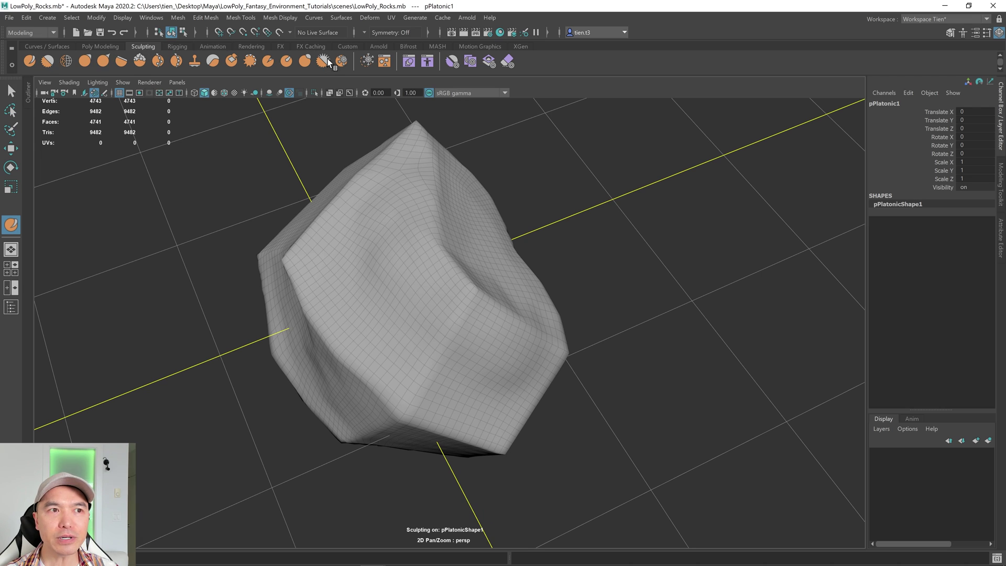
pyautogui.moveTo(273, 179)
pyautogui.keyDown('alt'); pyautogui.mouseDown()
pyautogui.moveTo(395, 261)
pyautogui.moveTo(419, 241)
pyautogui.moveTo(404, 265)
pyautogui.mouseUp(); pyautogui.keyUp('alt')
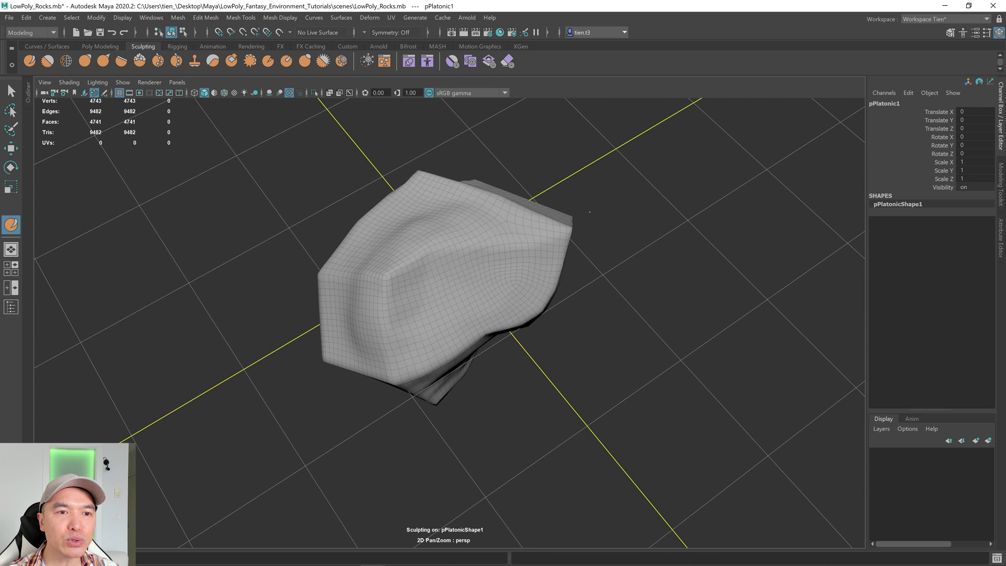
pyautogui.moveTo(479, 234)
pyautogui.keyDown('alt'); pyautogui.mouseDown()
pyautogui.moveTo(508, 282)
pyautogui.moveTo(568, 274)
pyautogui.mouseUp(); pyautogui.keyUp('alt')
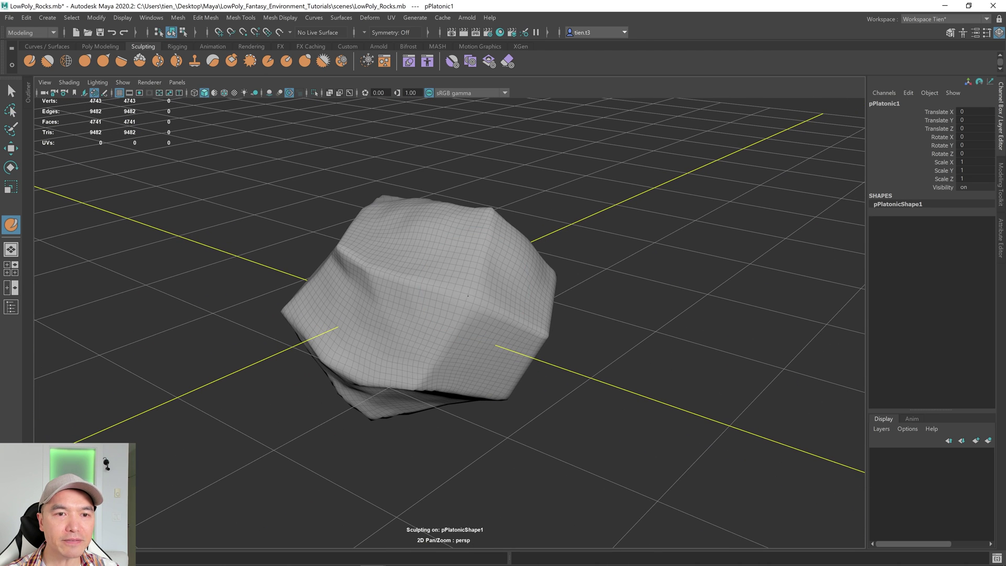
pyautogui.click(45, 56)
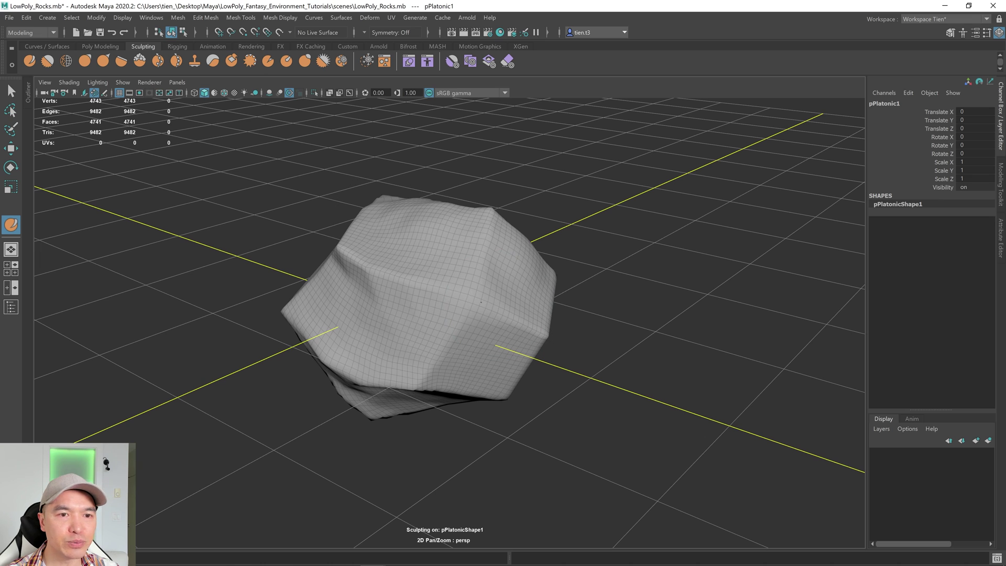
pyautogui.keyDown('alt'); pyautogui.moveTo(482, 314); pyautogui.dragTo(418, 362); pyautogui.keyUp('alt')
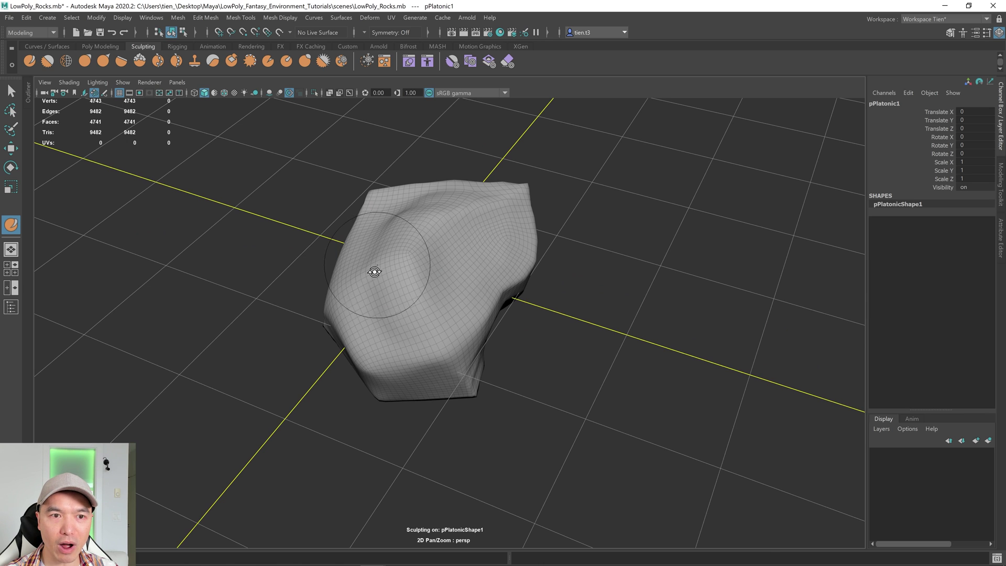
pyautogui.keyDown('alt'); pyautogui.moveTo(404, 265); pyautogui.dragTo(482, 330); pyautogui.keyUp('alt')
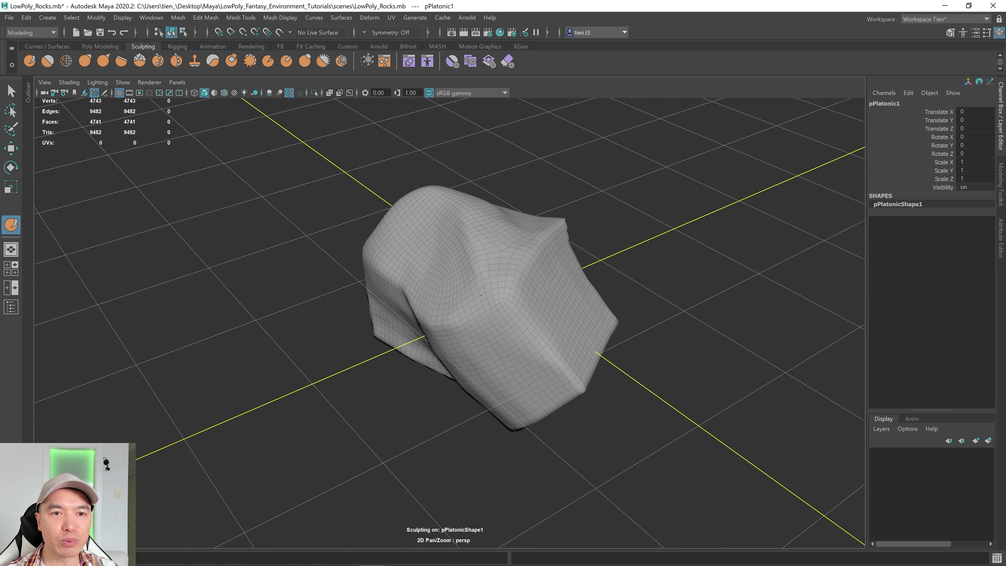
pyautogui.keyDown('alt'); pyautogui.moveTo(481, 295); pyautogui.dragTo(430, 289); pyautogui.keyUp('alt')
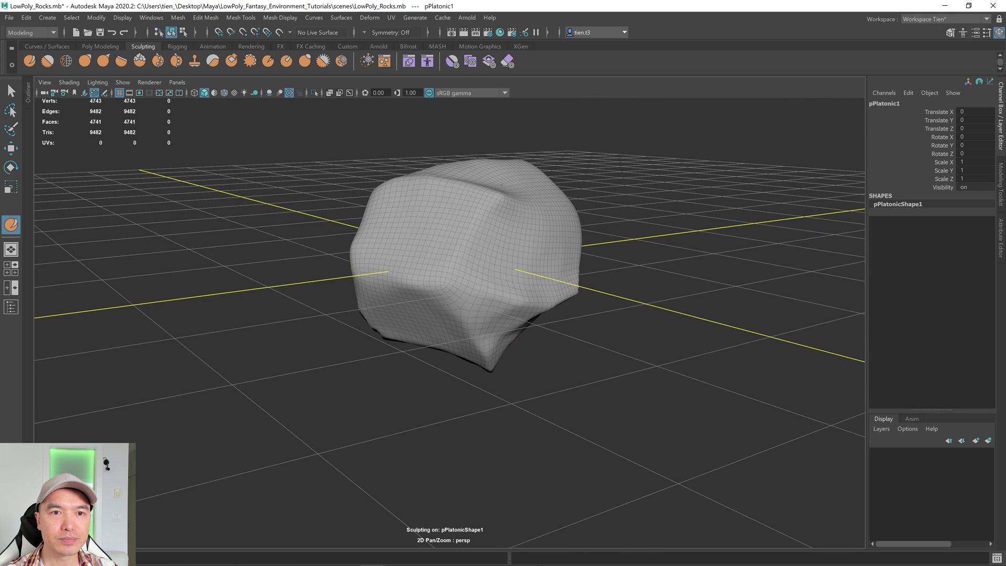
pyautogui.keyDown('alt'); pyautogui.moveTo(464, 272); pyautogui.dragTo(438, 361); pyautogui.keyUp('alt')
pyautogui.moveTo(451, 314)
pyautogui.keyDown('alt'); pyautogui.mouseDown()
pyautogui.moveTo(464, 313)
pyautogui.moveTo(388, 214)
pyautogui.moveTo(514, 377)
pyautogui.moveTo(525, 354)
pyautogui.moveTo(616, 302)
pyautogui.moveTo(540, 219)
pyautogui.mouseUp(); pyautogui.keyUp('alt')
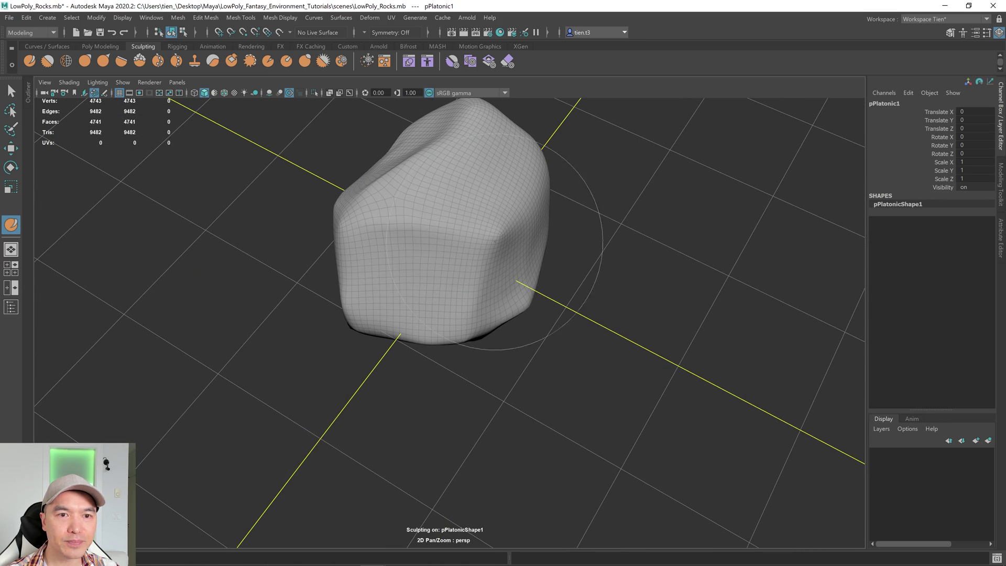
pyautogui.moveTo(479, 269)
pyautogui.keyDown('alt'); pyautogui.mouseDown()
pyautogui.moveTo(420, 229)
pyautogui.moveTo(518, 258)
pyautogui.moveTo(529, 251)
pyautogui.moveTo(463, 256)
pyautogui.moveTo(425, 242)
pyautogui.moveTo(435, 250)
pyautogui.mouseUp(); pyautogui.keyUp('alt')
# - Sculpt creases and dents into the rock's front and a groove down across it
pyautogui.scroll(3, 435, 249)
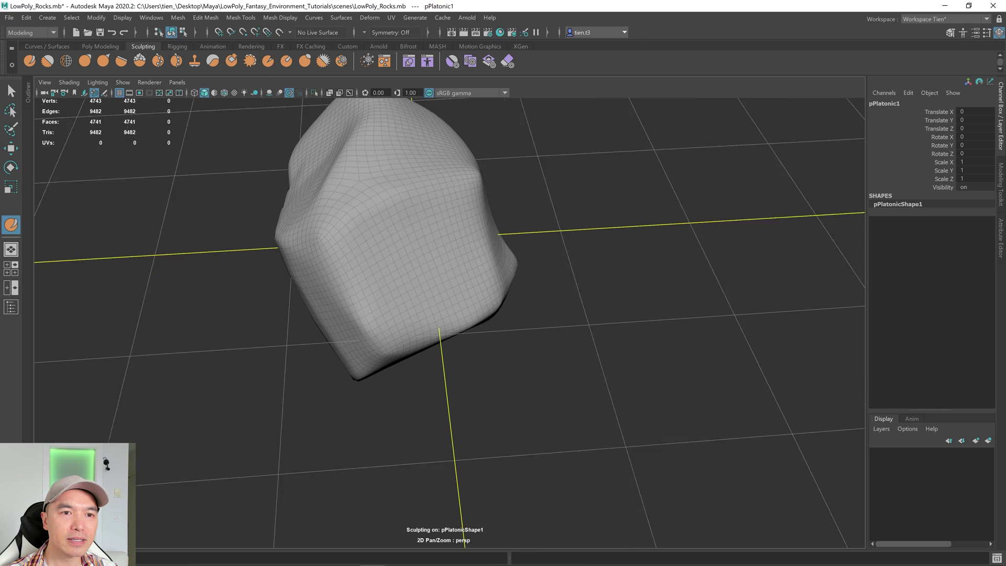
pyautogui.moveTo(410, 236)
pyautogui.mouseDown()
pyautogui.moveTo(363, 314)
pyautogui.moveTo(367, 263)
pyautogui.moveTo(413, 272)
pyautogui.moveTo(377, 275)
pyautogui.moveTo(428, 223)
pyautogui.moveTo(413, 203)
pyautogui.mouseUp()
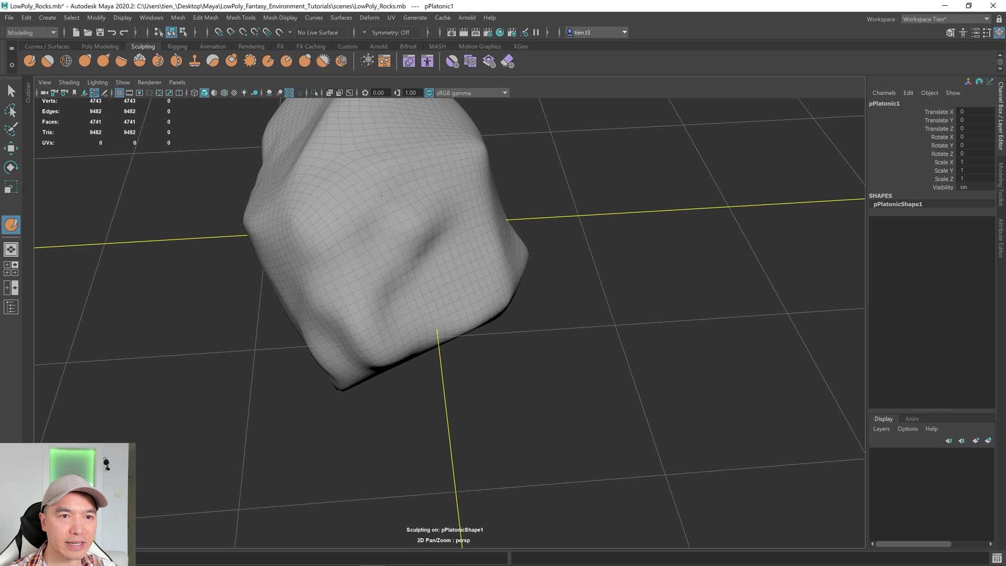
pyautogui.moveTo(304, 281)
pyautogui.keyDown('alt'); pyautogui.mouseDown()
pyautogui.moveTo(314, 299)
pyautogui.moveTo(371, 299)
pyautogui.mouseUp(); pyautogui.keyUp('alt')
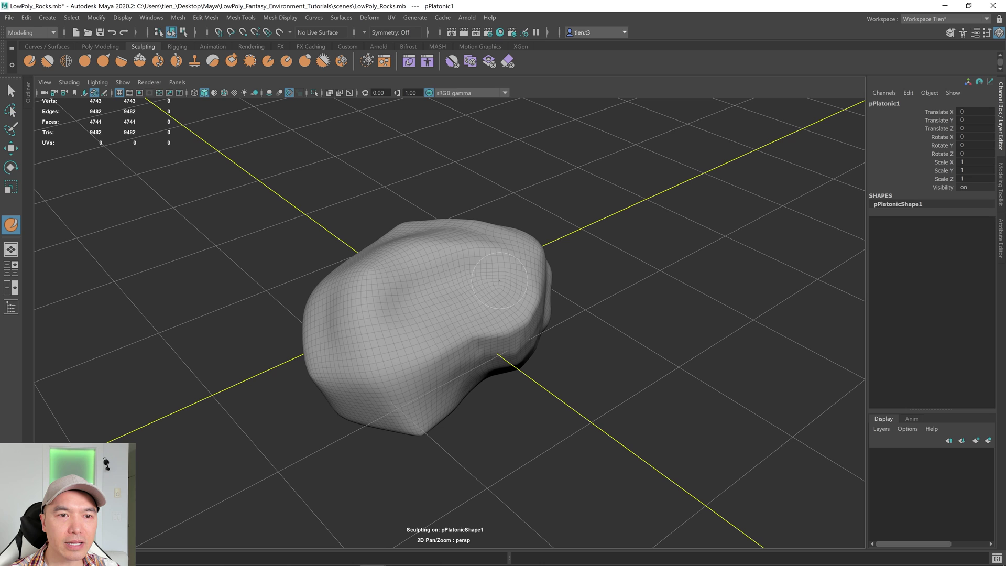
pyautogui.moveTo(499, 280)
pyautogui.mouseDown()
pyautogui.moveTo(427, 301)
pyautogui.moveTo(387, 344)
pyautogui.mouseUp()
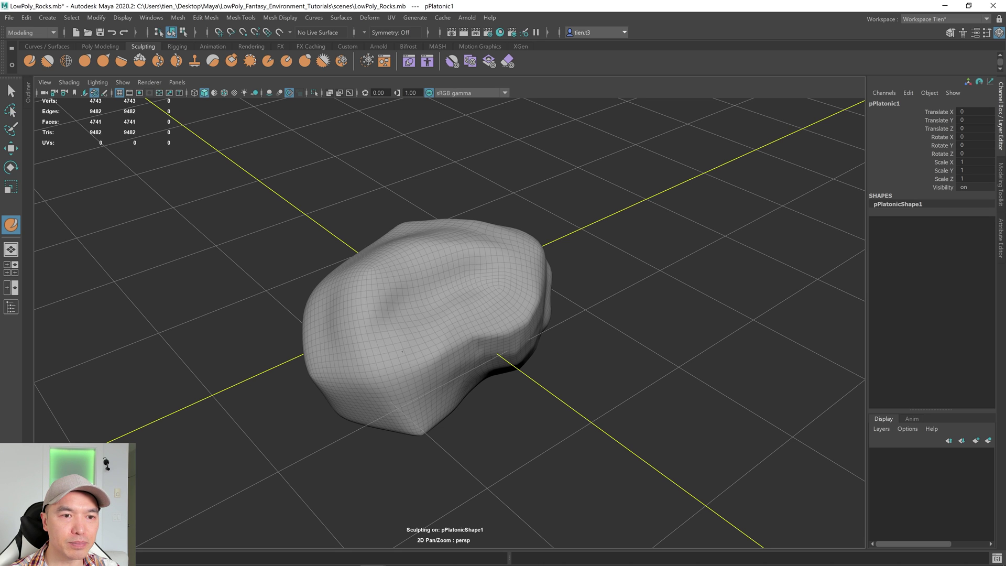
pyautogui.moveTo(482, 314)
pyautogui.keyDown('alt'); pyautogui.mouseDown()
pyautogui.moveTo(507, 306)
pyautogui.moveTo(503, 293)
pyautogui.mouseUp(); pyautogui.keyUp('alt')
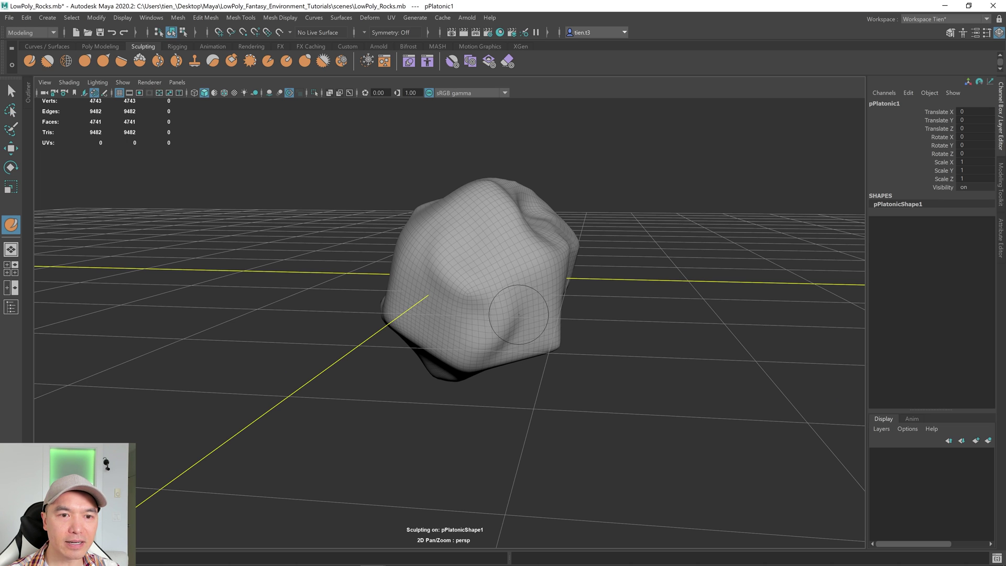
pyautogui.keyDown('alt'); pyautogui.moveTo(464, 355); pyautogui.dragTo(407, 313); pyautogui.keyUp('alt')
pyautogui.press('q')
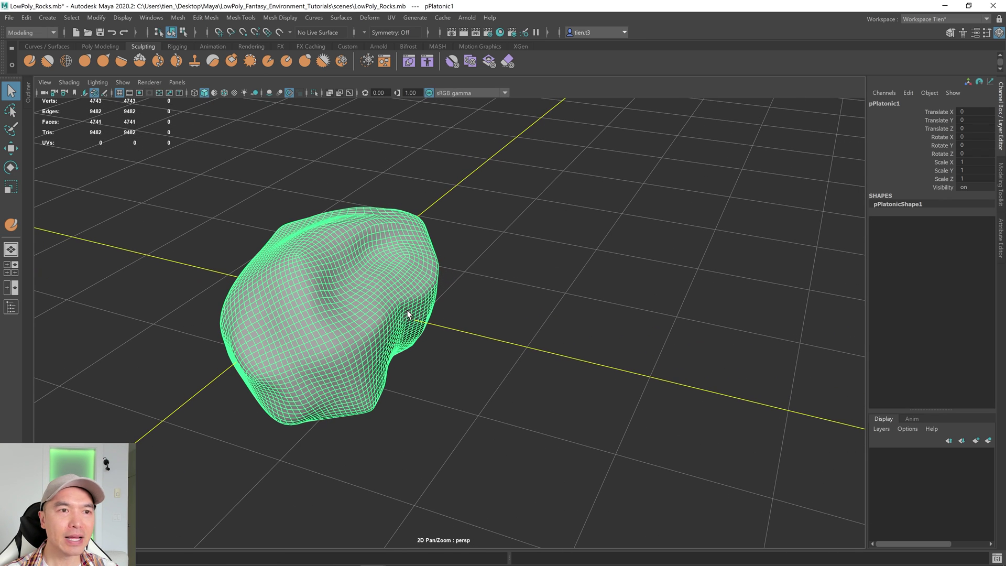
# - Retopologize the sculpted rock with face uniformity 0, giving 4892 faces
pyautogui.click(108, 45)
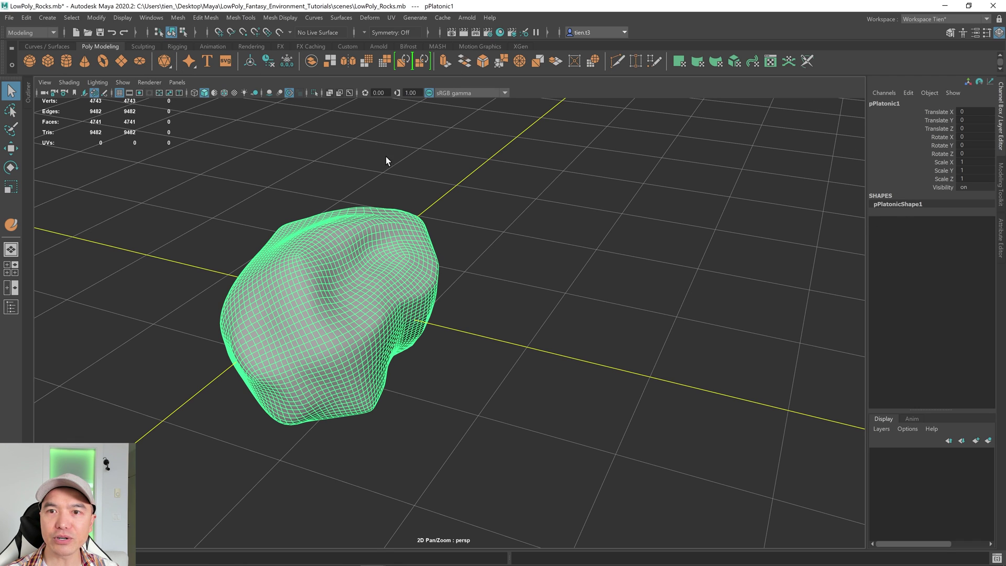
pyautogui.click(178, 18)
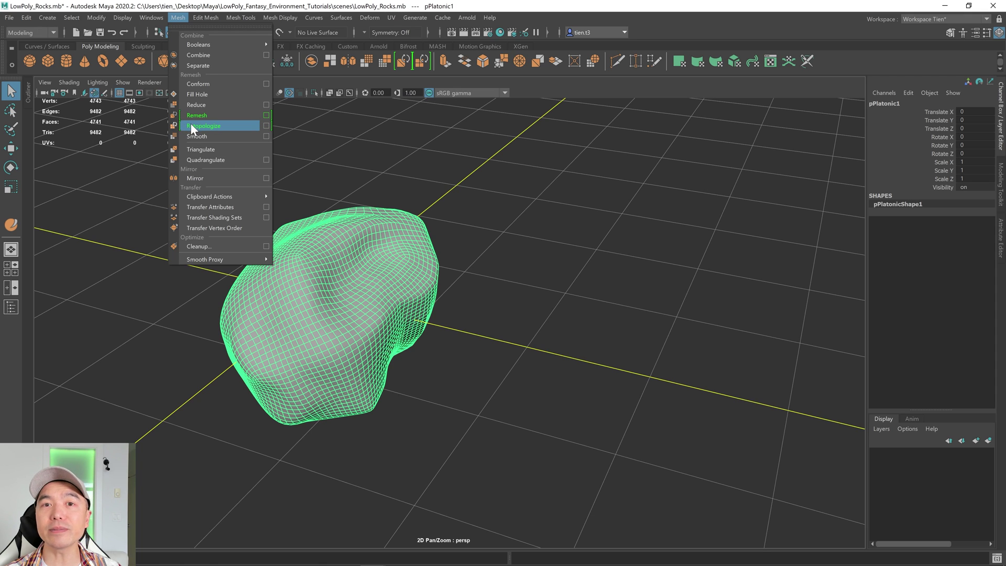
pyautogui.click(266, 126)
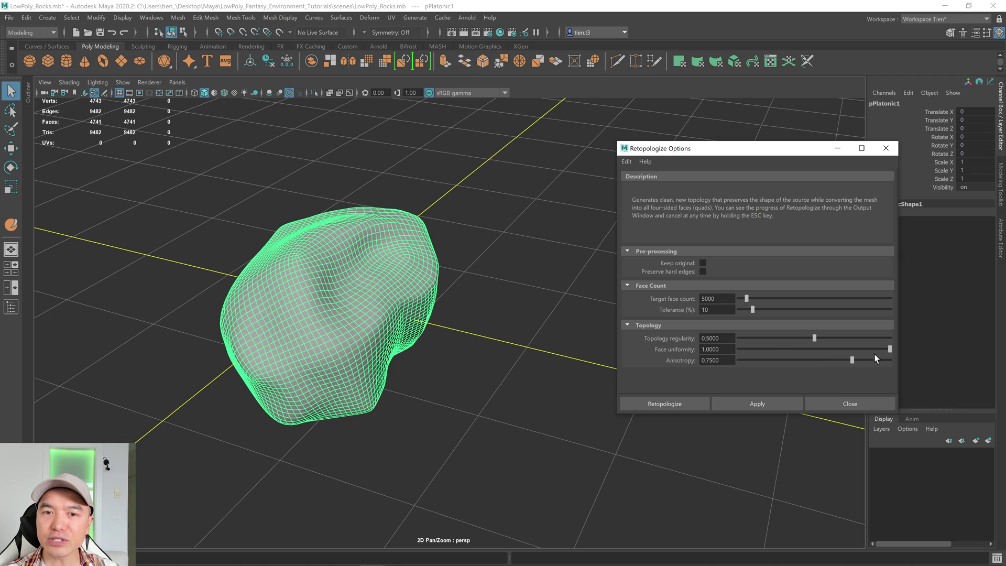
pyautogui.moveTo(889, 352); pyautogui.dragTo(881, 354)
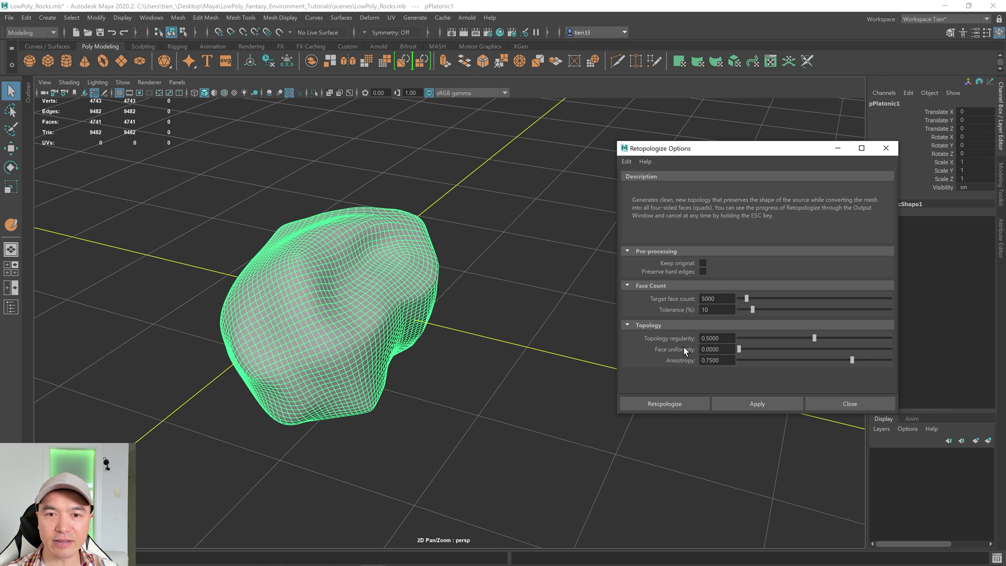
pyautogui.click(652, 404)
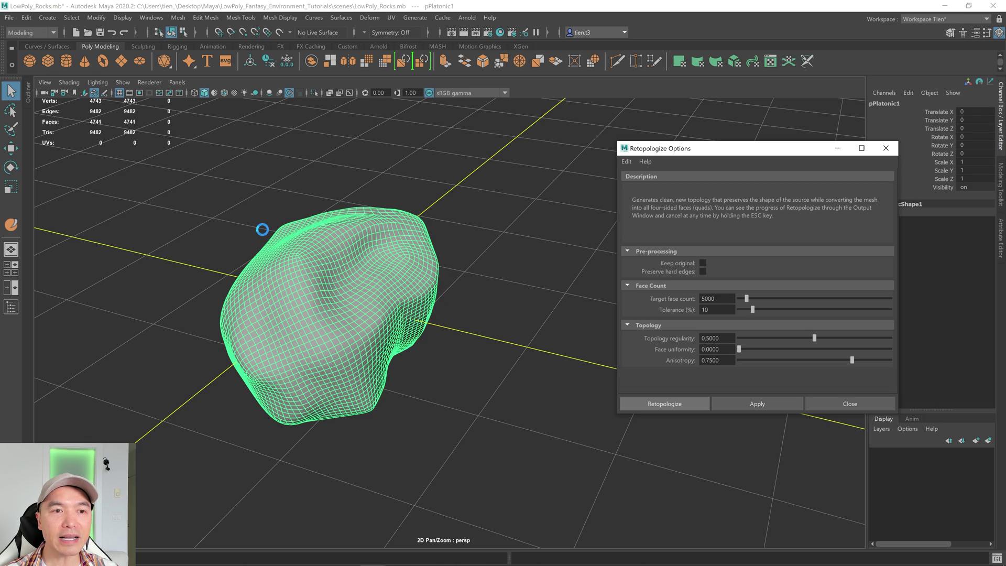
pyautogui.keyDown('alt'); pyautogui.moveTo(369, 271); pyautogui.dragTo(347, 280); pyautogui.keyUp('alt')
pyautogui.keyDown('alt'); pyautogui.moveTo(348, 281); pyautogui.dragTo(457, 297, button='middle'); pyautogui.keyUp('alt')
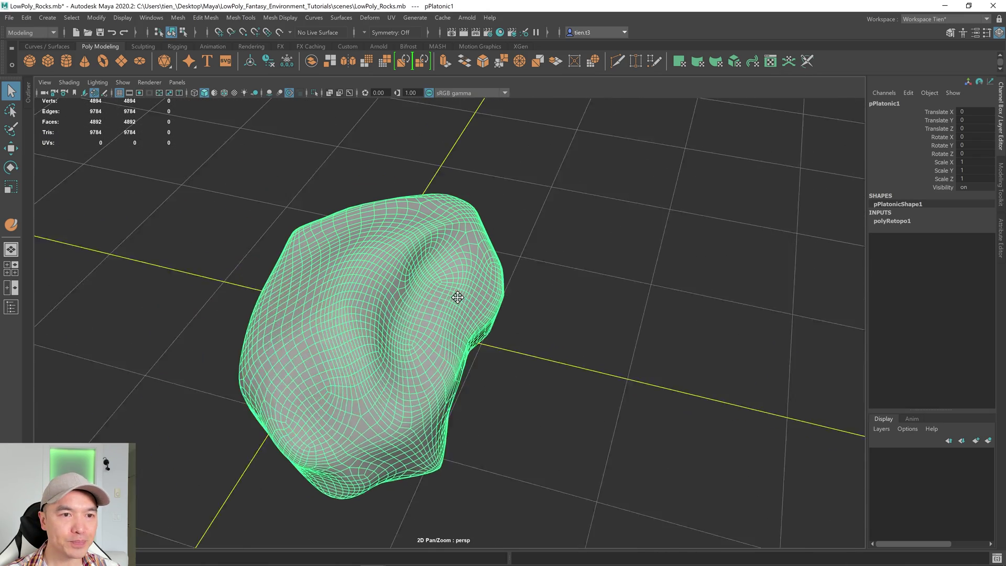
pyautogui.keyDown('alt'); pyautogui.moveTo(457, 297); pyautogui.dragTo(508, 328); pyautogui.keyUp('alt')
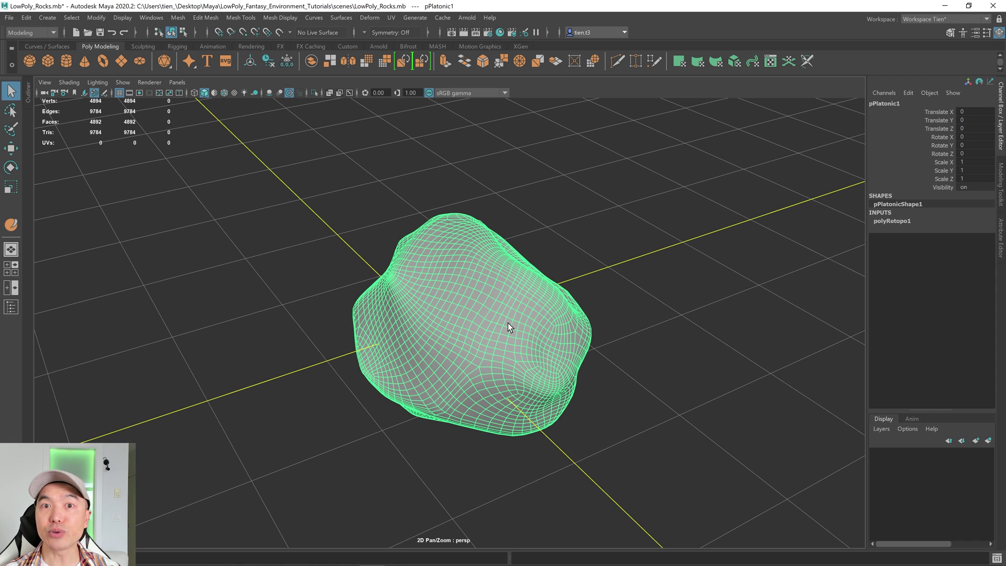
# - Delete the rock's history and triangulate it into 9784 triangles
pyautogui.click(268, 61)
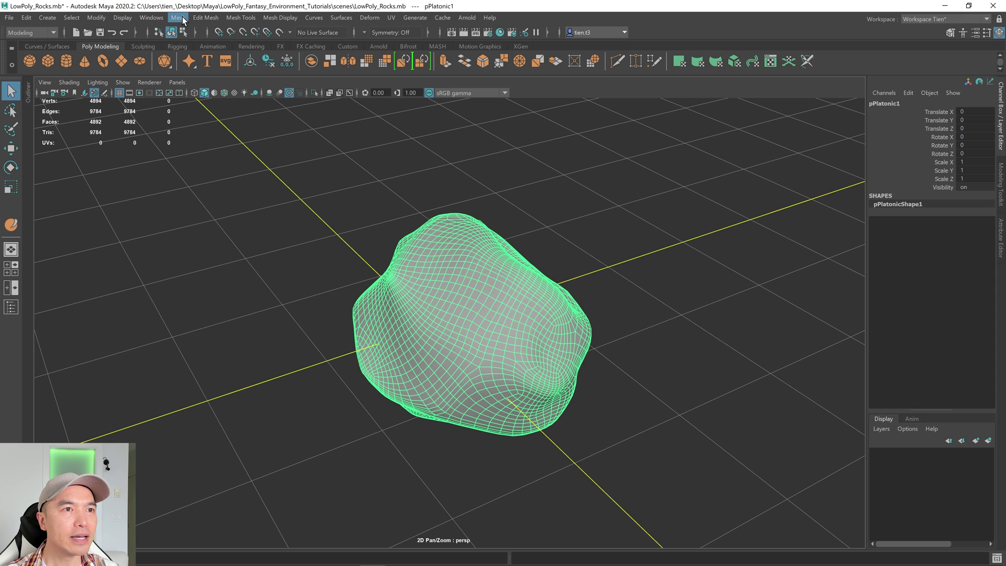
pyautogui.click(178, 17)
pyautogui.click(204, 149)
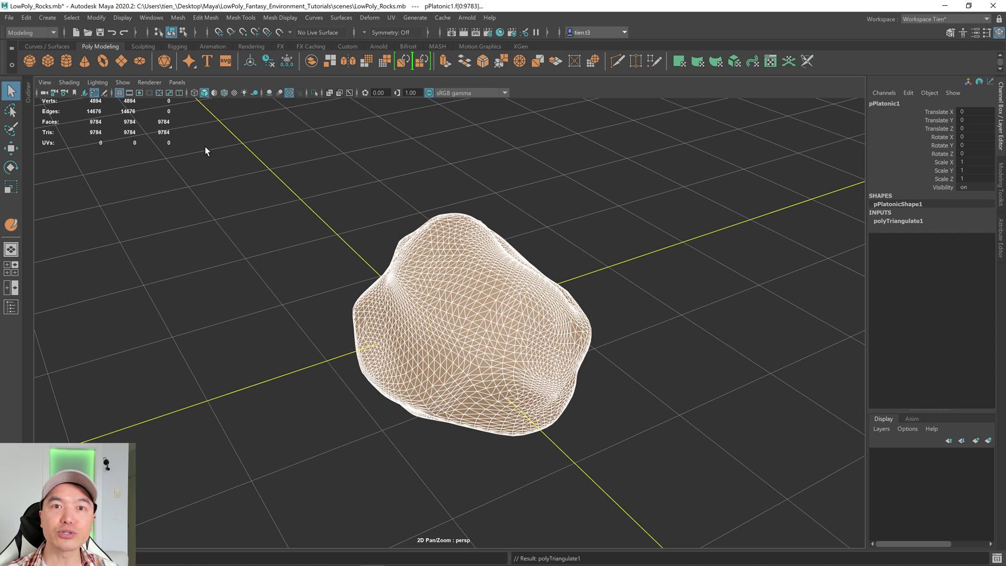
pyautogui.keyDown('alt'); pyautogui.moveTo(649, 293); pyautogui.dragTo(556, 285); pyautogui.keyUp('alt')
# - Hide the viewport grid and apply Soften Edge to the rock
pyautogui.click(533, 281)
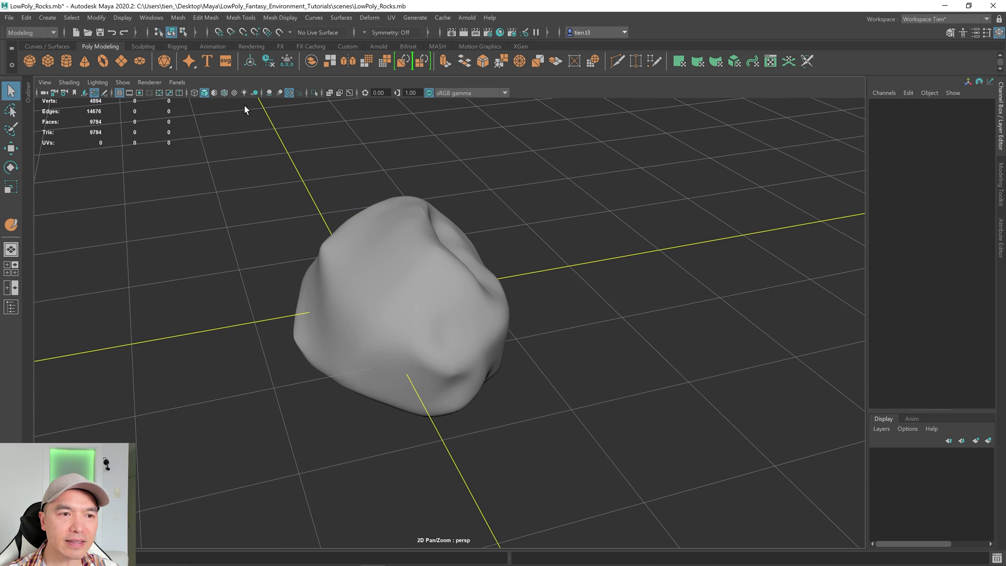
pyautogui.click(119, 93)
pyautogui.scroll(3, 423, 308)
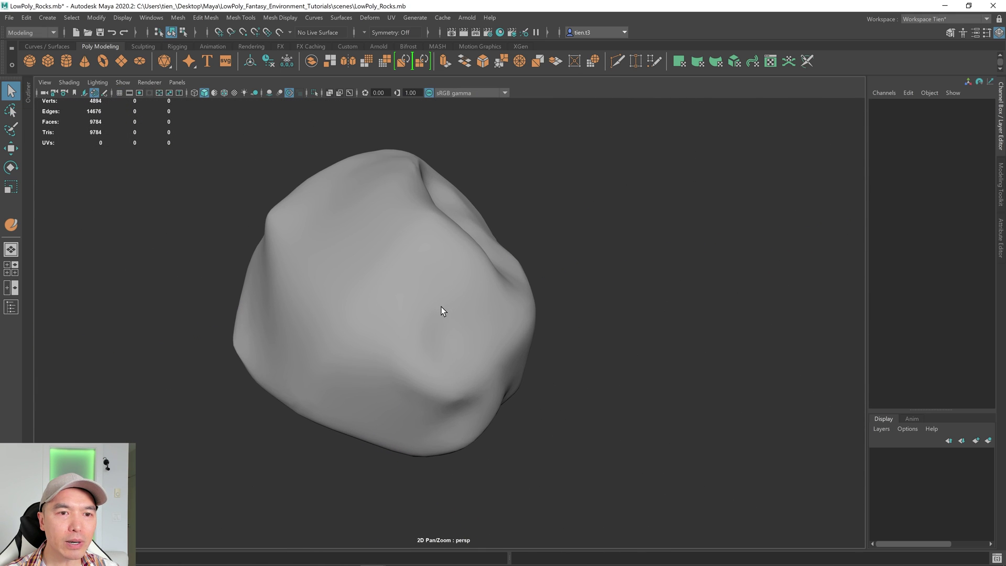
pyautogui.click(394, 281)
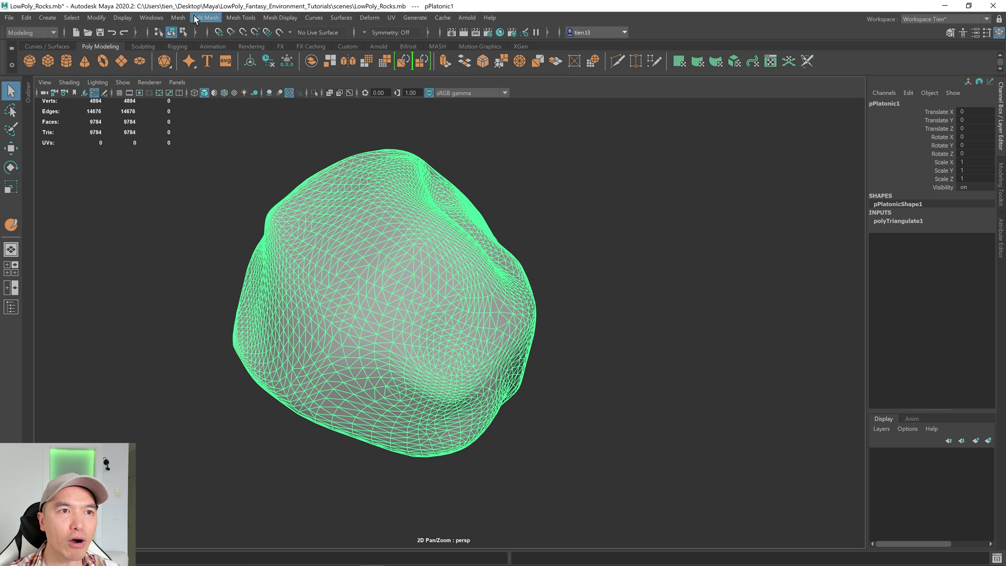
pyautogui.click(277, 19)
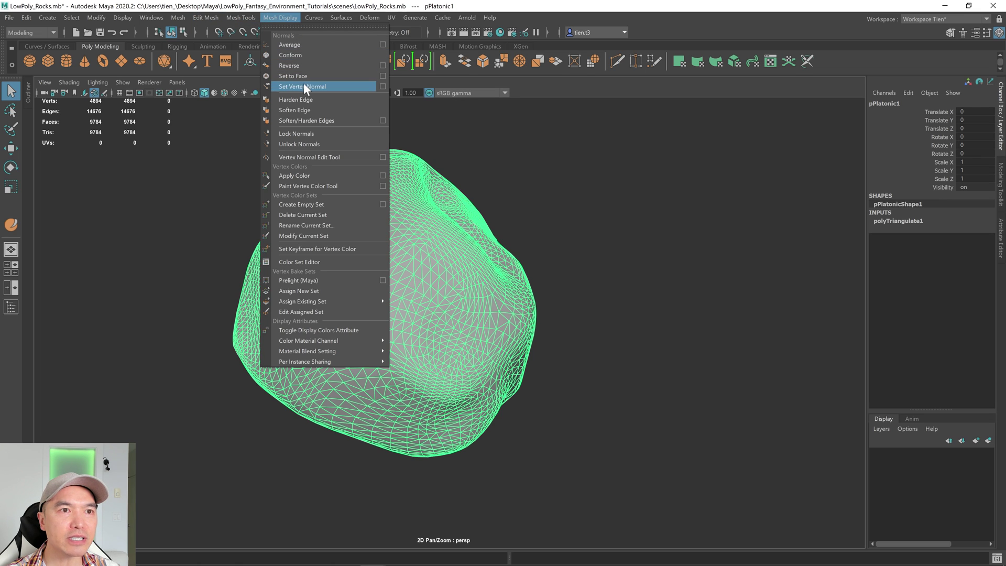
pyautogui.click(303, 97)
pyautogui.click(556, 229)
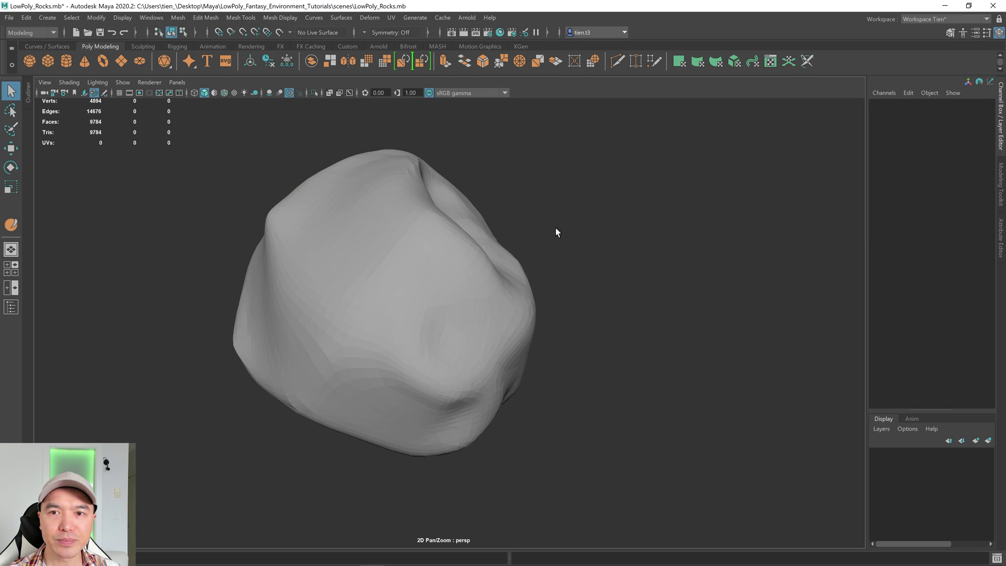
pyautogui.keyDown('alt'); pyautogui.moveTo(556, 229); pyautogui.dragTo(423, 254); pyautogui.keyUp('alt')
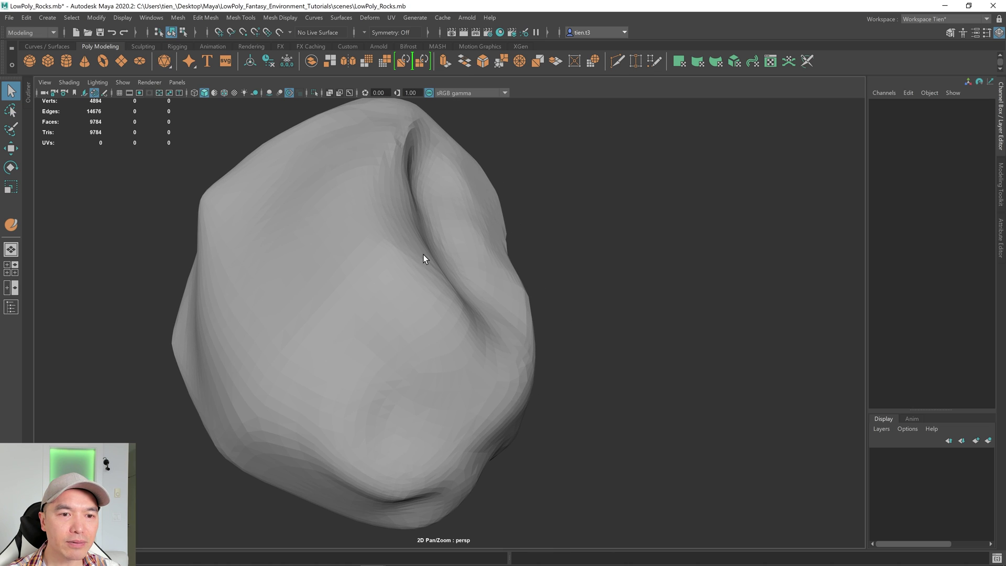
pyautogui.scroll(-4, 367, 324)
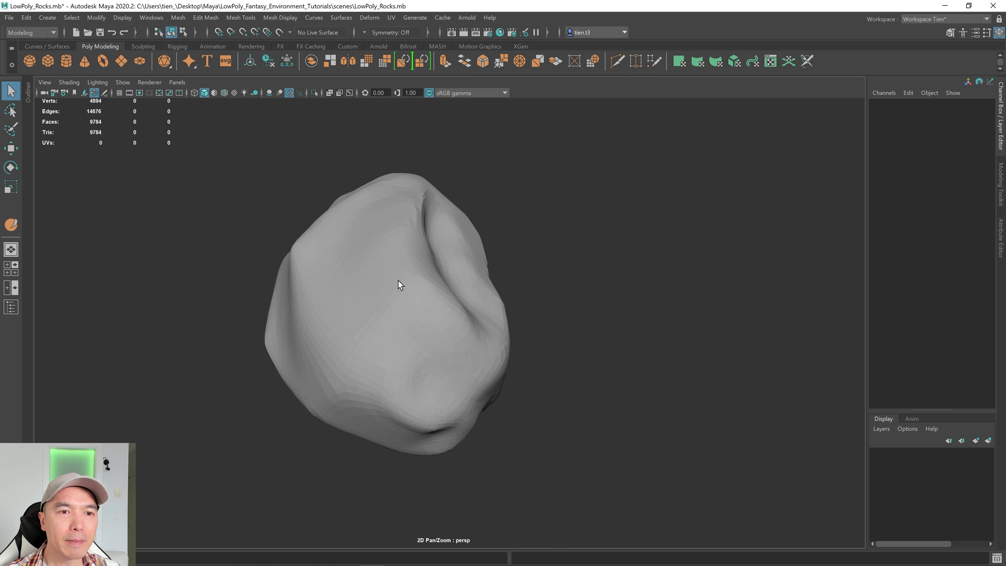
pyautogui.click(374, 276)
# - Delete history, reset the Reduce options to defaults, and reduce the rock
pyautogui.click(268, 62)
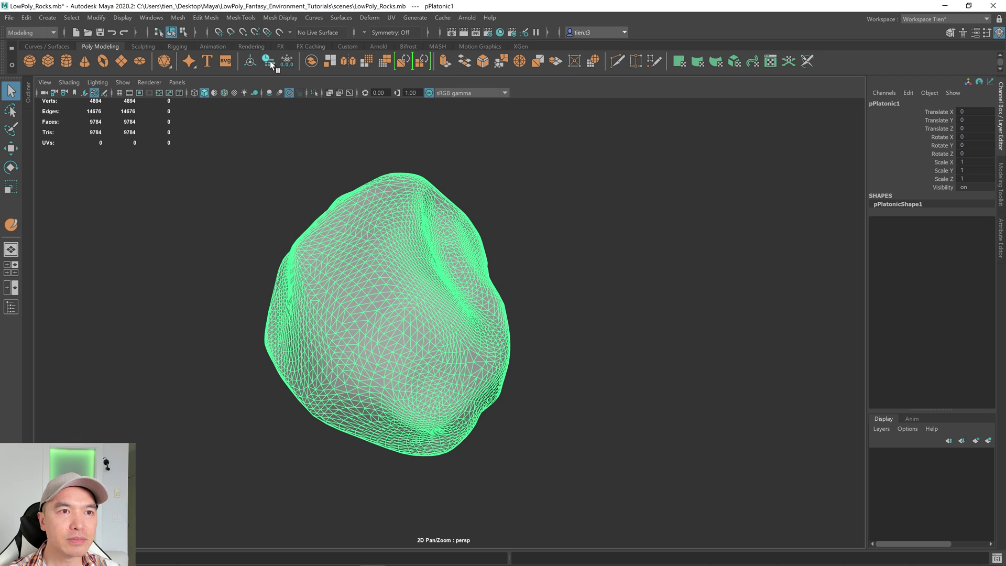
pyautogui.click(179, 18)
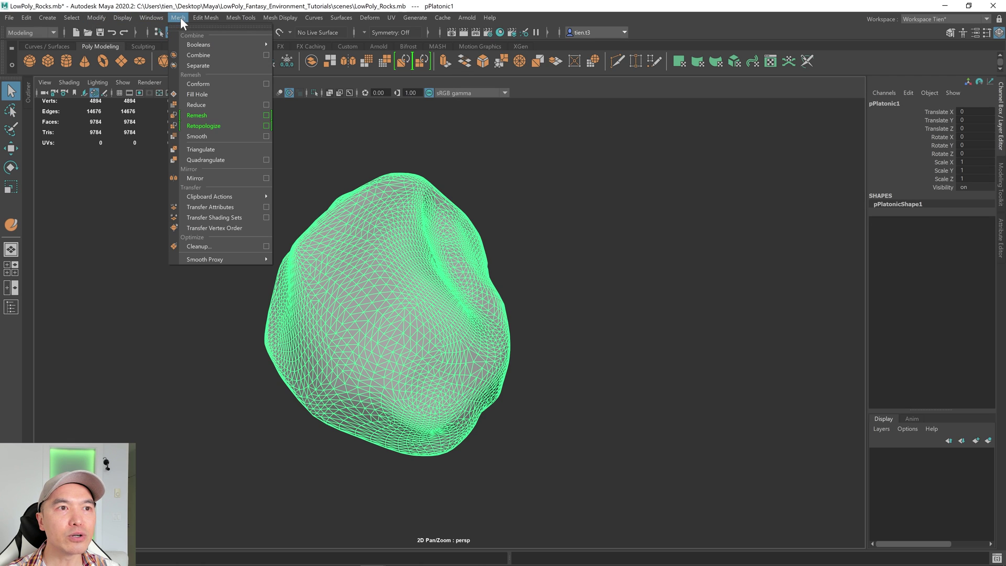
pyautogui.click(266, 104)
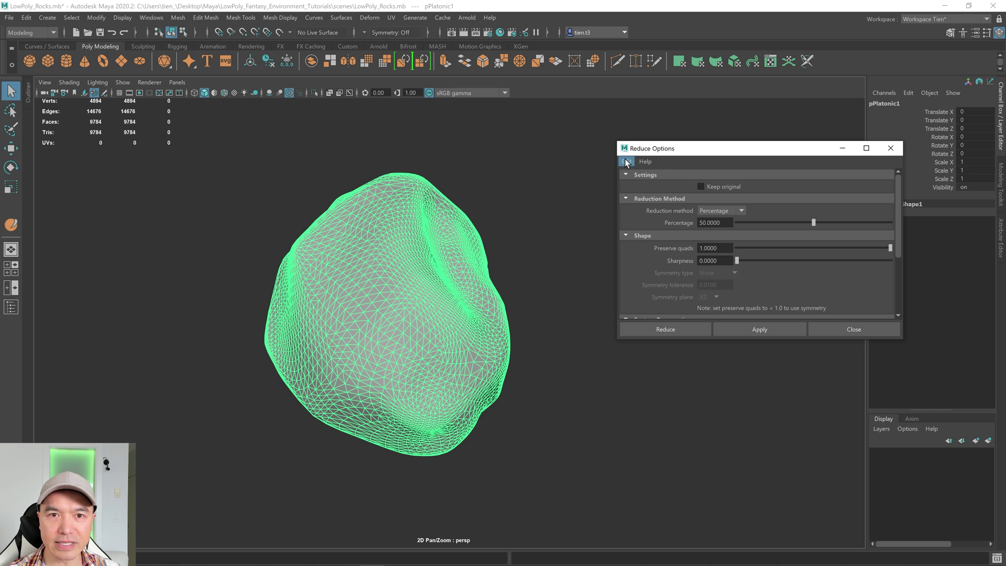
pyautogui.click(626, 162)
pyautogui.click(638, 182)
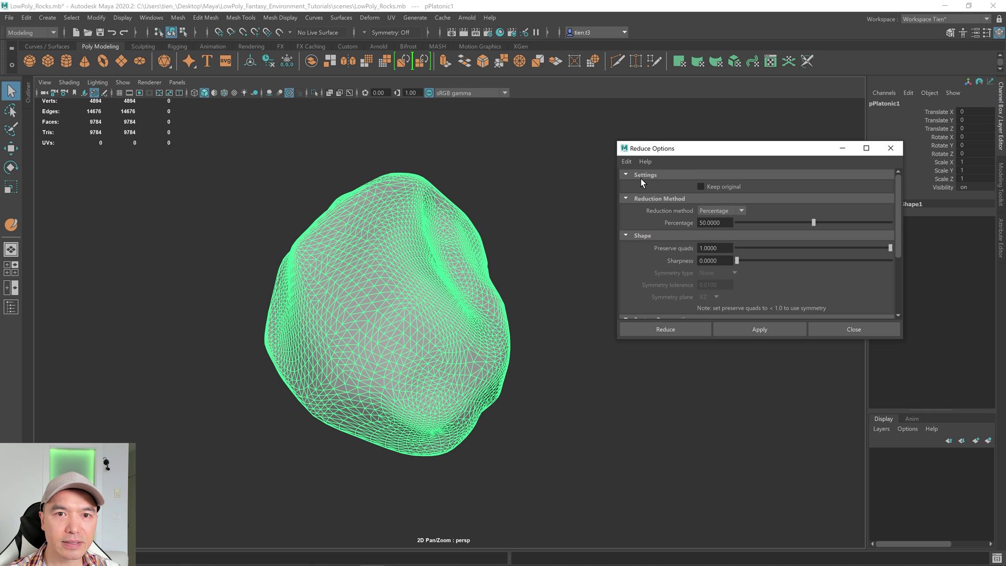
pyautogui.click(662, 326)
pyautogui.keyDown('alt'); pyautogui.moveTo(633, 320); pyautogui.dragTo(385, 236); pyautogui.keyUp('alt')
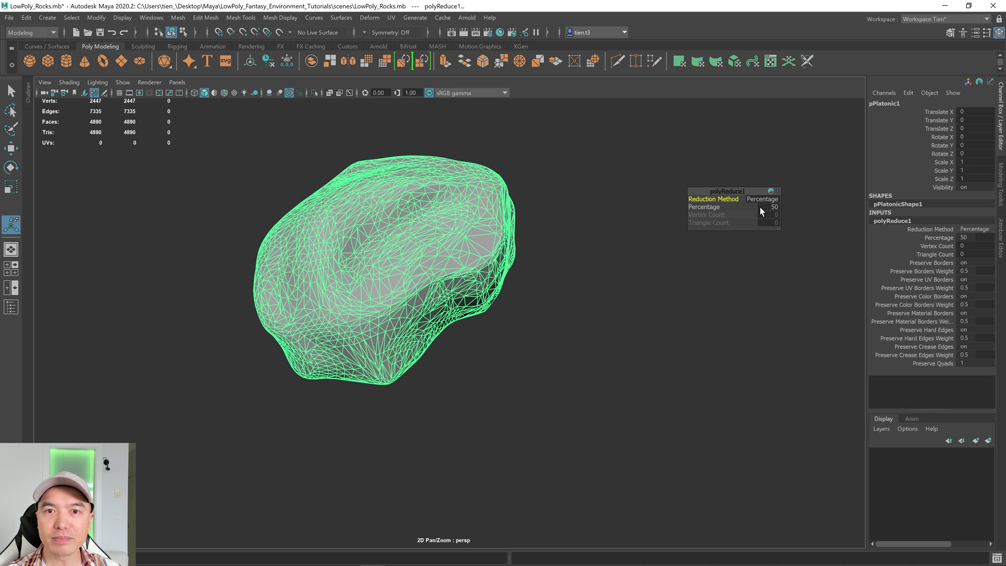
# - Set the polyReduce Percentage to about 99.52, leaving 42 triangles and 23 vertices
pyautogui.moveTo(705, 207); pyautogui.dragTo(877, 194)
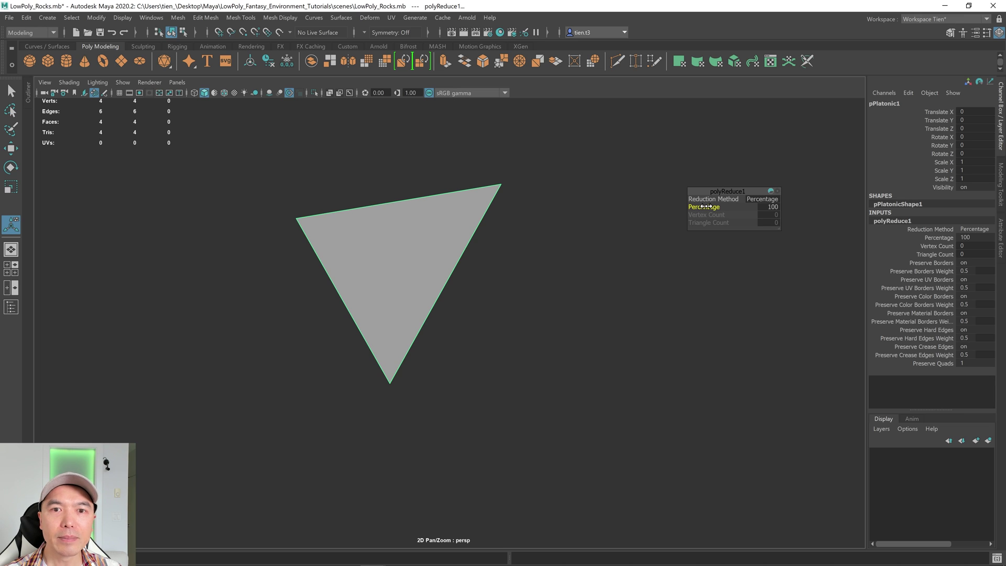
pyautogui.moveTo(704, 206)
pyautogui.mouseDown()
pyautogui.moveTo(693, 209)
pyautogui.moveTo(702, 207)
pyautogui.mouseUp()
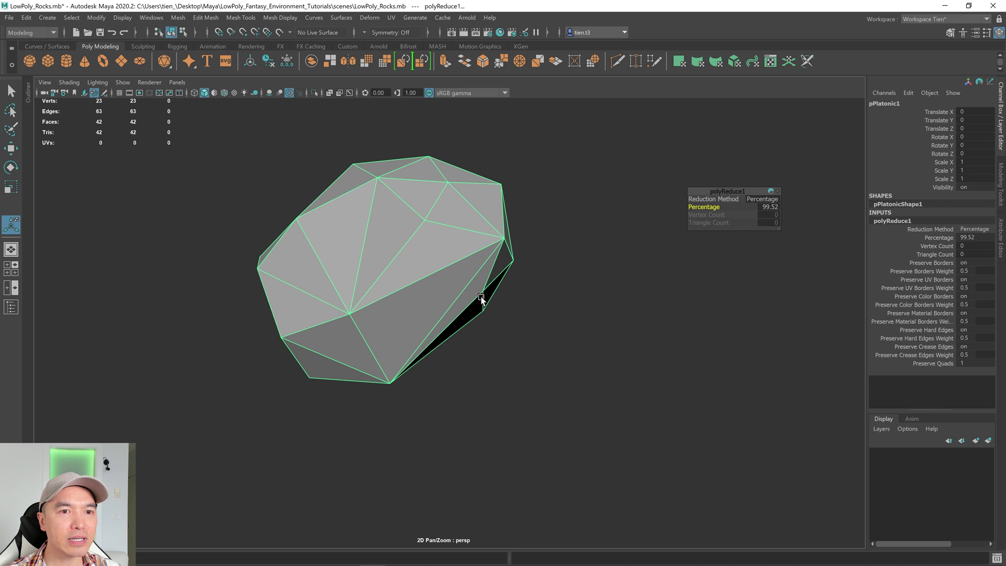
pyautogui.keyDown('alt'); pyautogui.moveTo(481, 299); pyautogui.dragTo(501, 290); pyautogui.keyUp('alt')
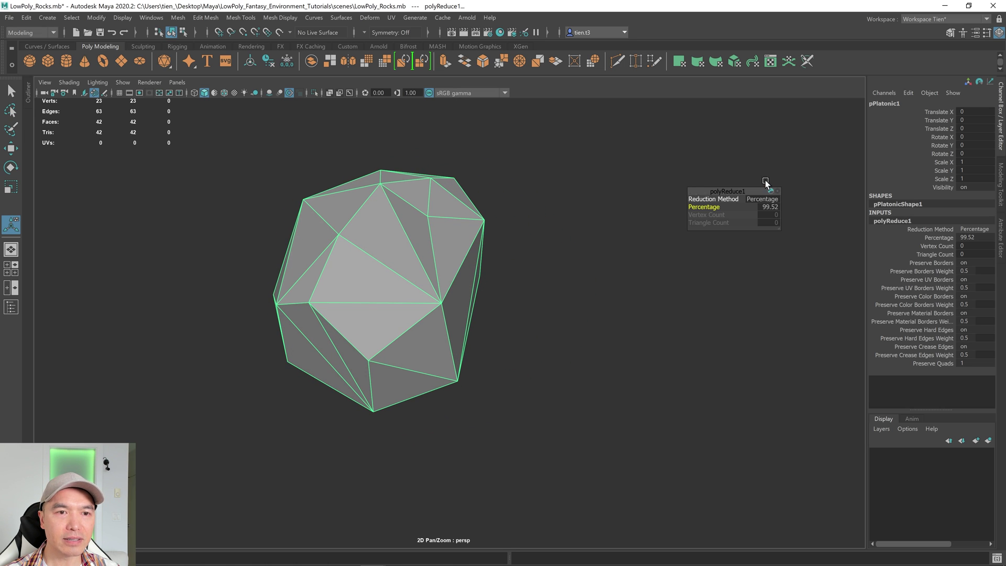
# - Hide the side panel to widen the view, orbit around the rock and reselect it
pyautogui.click(999, 122)
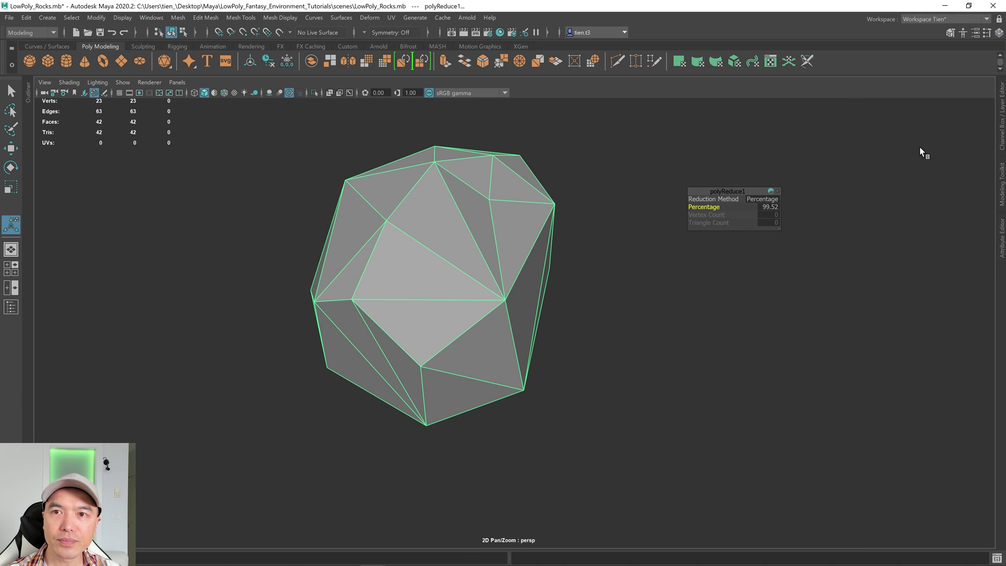
pyautogui.keyDown('alt'); pyautogui.moveTo(605, 251); pyautogui.dragTo(507, 231); pyautogui.keyUp('alt')
pyautogui.press('q')
pyautogui.moveTo(507, 231); pyautogui.dragTo(576, 175, button='right')
pyautogui.click(639, 213)
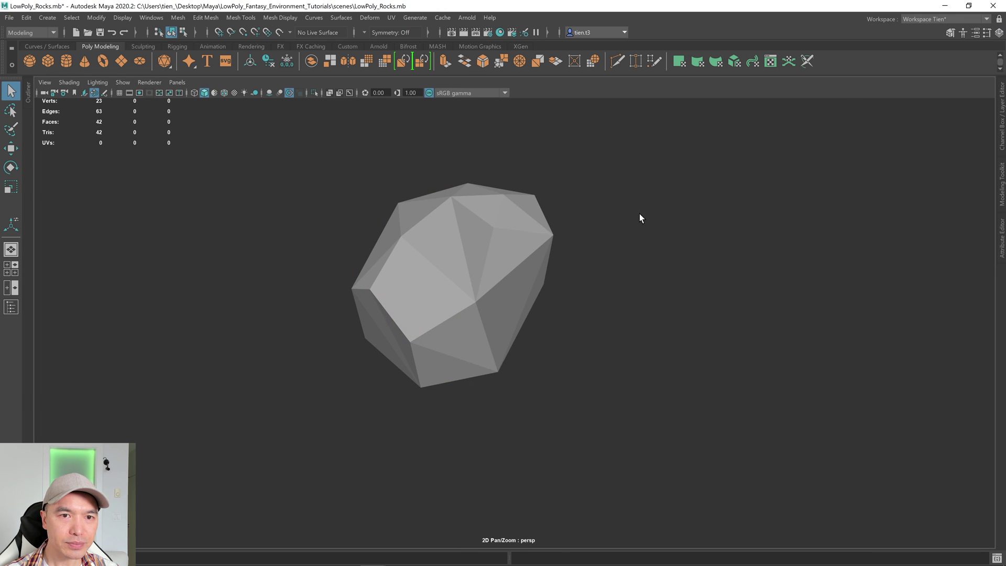
pyautogui.keyDown('alt'); pyautogui.moveTo(639, 213); pyautogui.dragTo(563, 274); pyautogui.keyUp('alt')
pyautogui.click(560, 272)
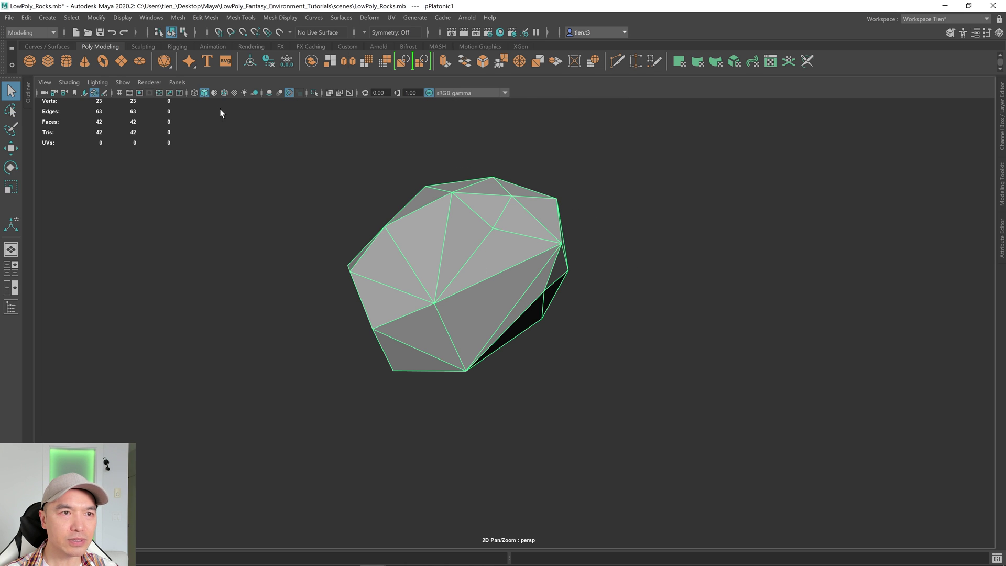
pyautogui.keyDown('alt'); pyautogui.moveTo(492, 246); pyautogui.dragTo(534, 281); pyautogui.keyUp('alt')
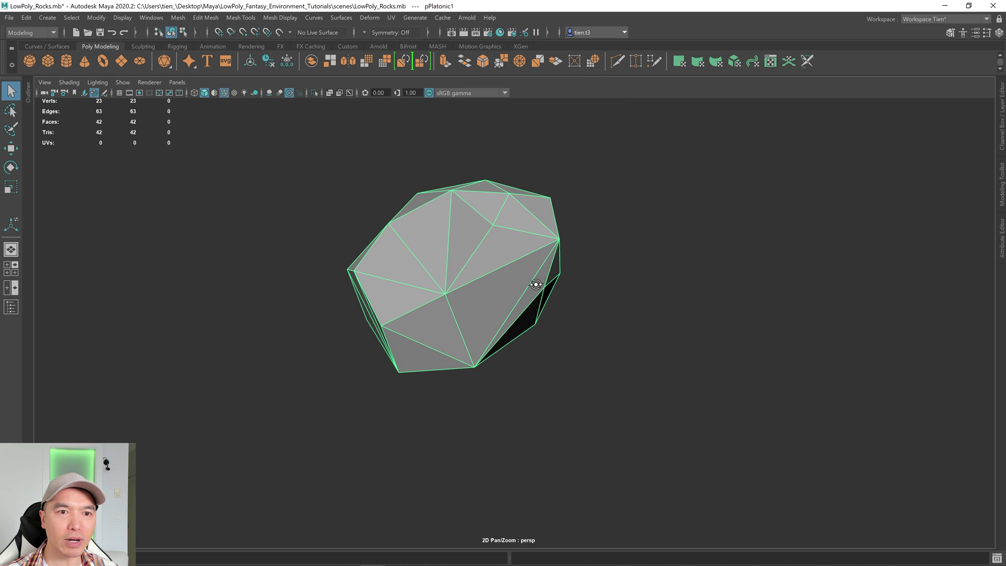
pyautogui.click(643, 300)
pyautogui.keyDown('alt'); pyautogui.moveTo(643, 300); pyautogui.dragTo(541, 287); pyautogui.keyUp('alt')
pyautogui.click(510, 227)
# - Assign the existing orange lambert2 material to the rock
pyautogui.rightClick(509, 224)
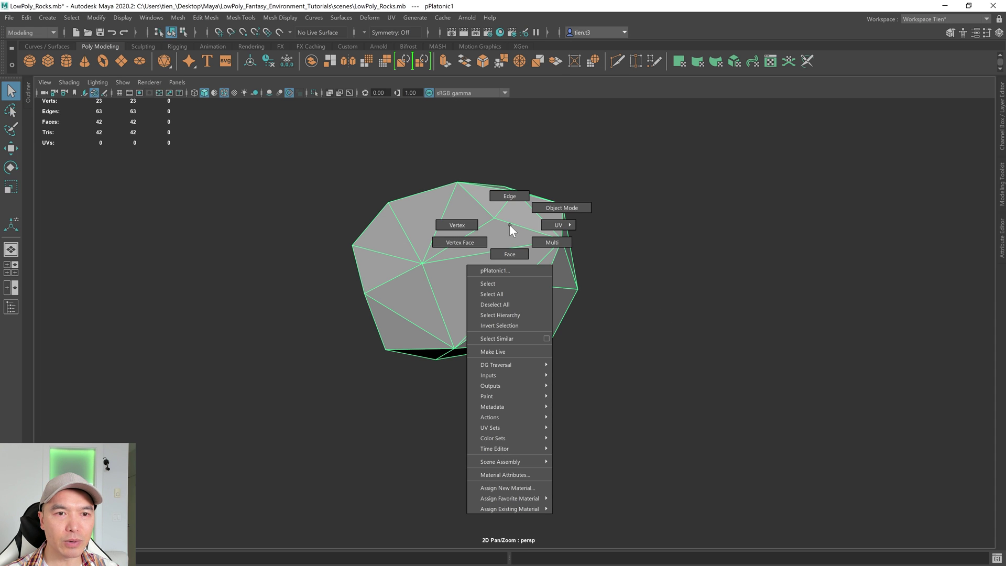
pyautogui.moveTo(526, 508)
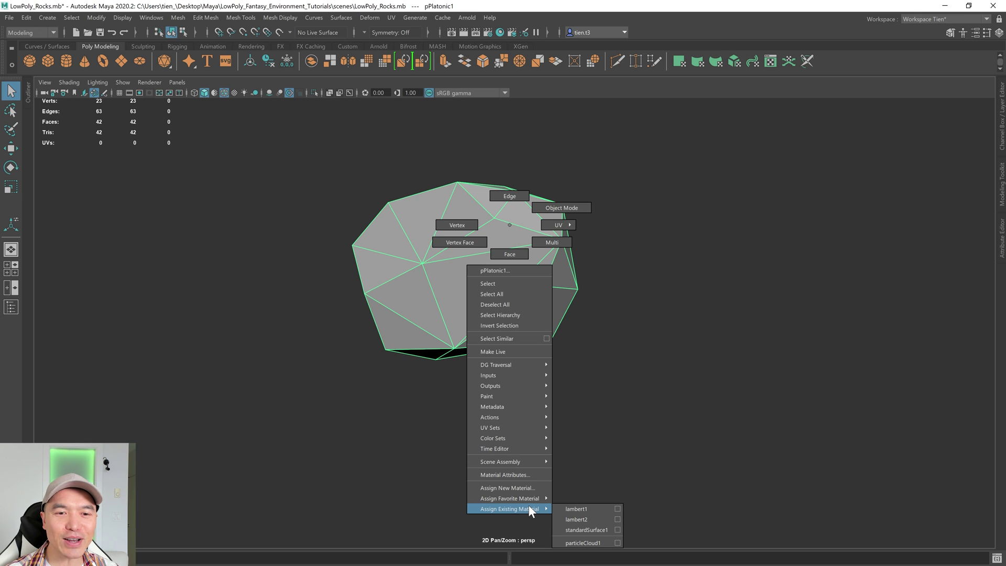
pyautogui.click(577, 519)
pyautogui.keyDown('alt'); pyautogui.moveTo(621, 481); pyautogui.dragTo(584, 402); pyautogui.keyUp('alt')
pyautogui.click(550, 414)
# - Turn off Wireframe on Shaded so the rock shows plain shaded facets
pyautogui.keyDown('alt'); pyautogui.moveTo(496, 328); pyautogui.dragTo(500, 313); pyautogui.keyUp('alt')
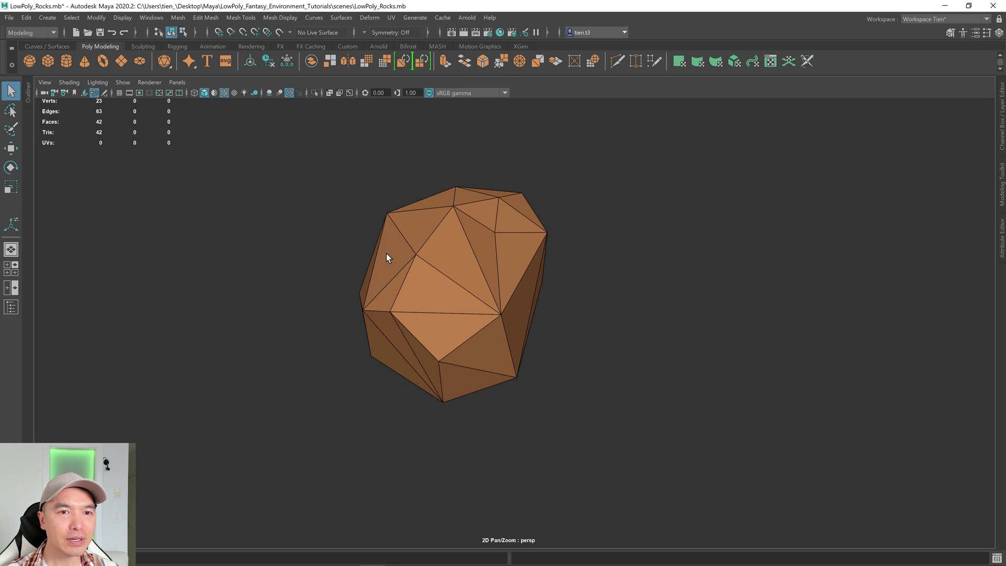
pyautogui.click(225, 92)
pyautogui.moveTo(561, 272)
pyautogui.keyDown('alt'); pyautogui.mouseDown()
pyautogui.moveTo(532, 292)
pyautogui.moveTo(546, 274)
pyautogui.moveTo(511, 294)
pyautogui.moveTo(463, 294)
pyautogui.moveTo(469, 300)
pyautogui.mouseUp(); pyautogui.keyUp('alt')
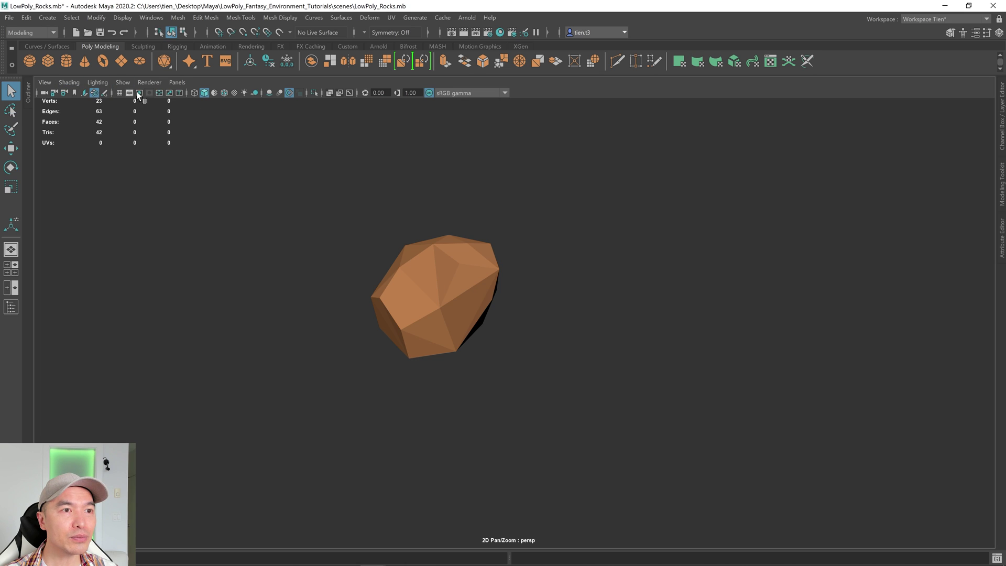
# - Create a polygon plane and scale it up into a wide ground
pyautogui.click(121, 61)
pyautogui.press('r')
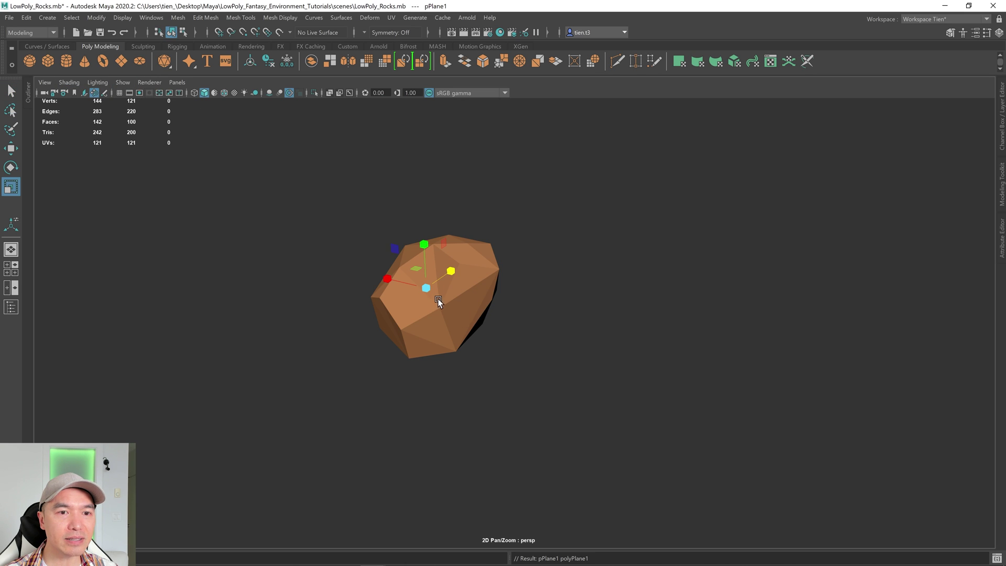
pyautogui.moveTo(426, 291); pyautogui.dragTo(752, 292)
# - Set the plane's Subdivisions Width and Height to 1 for a single-face ground
pyautogui.press('t')
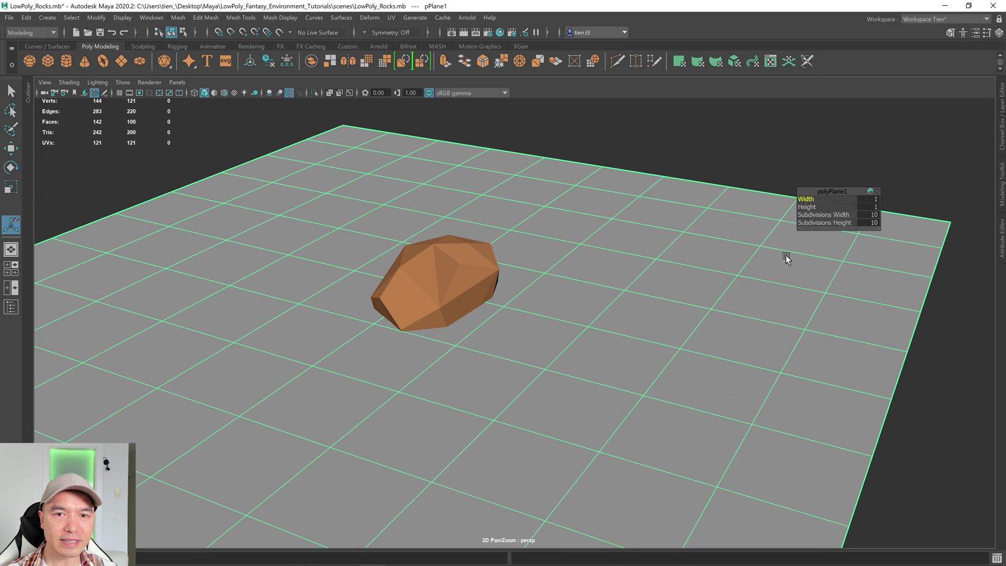
pyautogui.click(873, 215)
pyautogui.write('1')
pyautogui.press('Tab')
pyautogui.write('1')
pyautogui.press('Return')
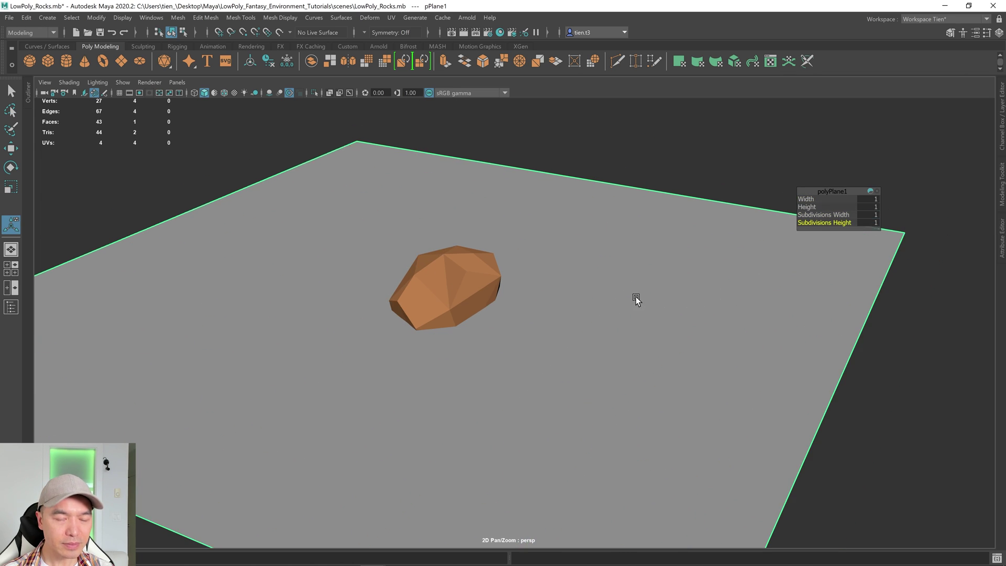
pyautogui.keyDown('alt'); pyautogui.moveTo(636, 299); pyautogui.dragTo(557, 305, button='right'); pyautogui.keyUp('alt')
pyautogui.keyDown('alt'); pyautogui.moveTo(557, 305); pyautogui.dragTo(498, 308); pyautogui.keyUp('alt')
# - Raise the orange rock so it rests on the ground plane
pyautogui.press('q')
pyautogui.click(450, 299)
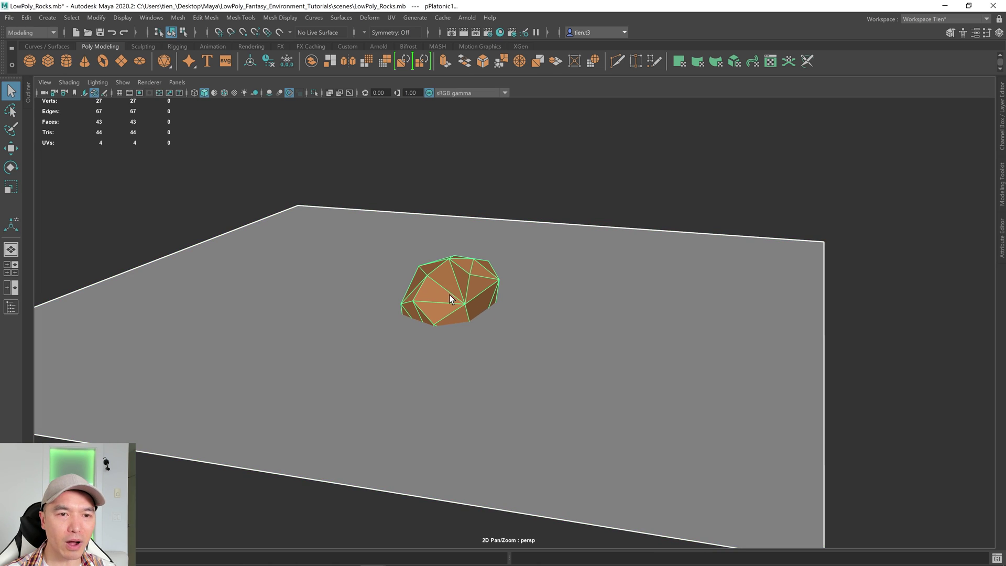
pyautogui.press('w')
pyautogui.click(581, 160)
pyautogui.click(457, 267)
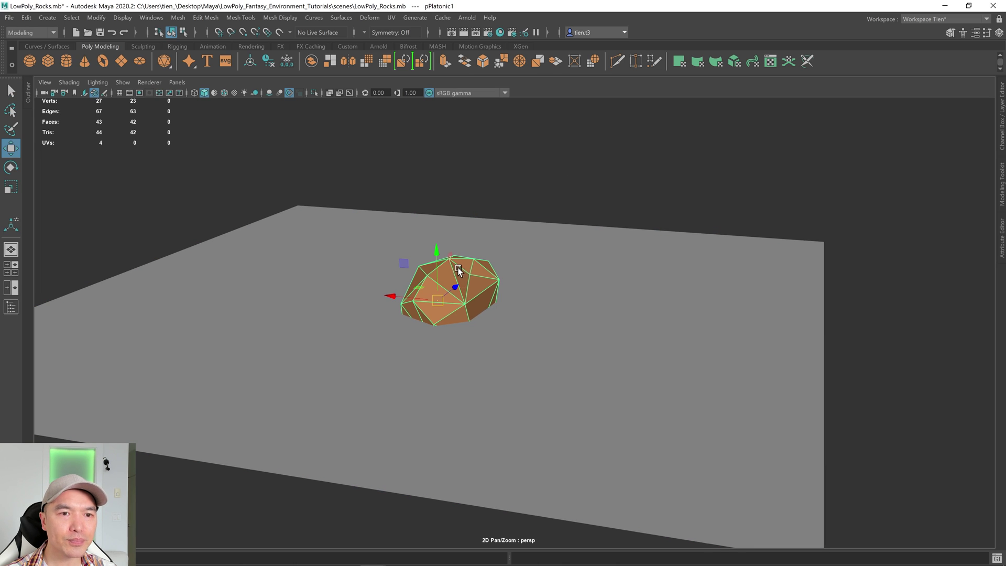
pyautogui.moveTo(439, 253); pyautogui.dragTo(539, 243)
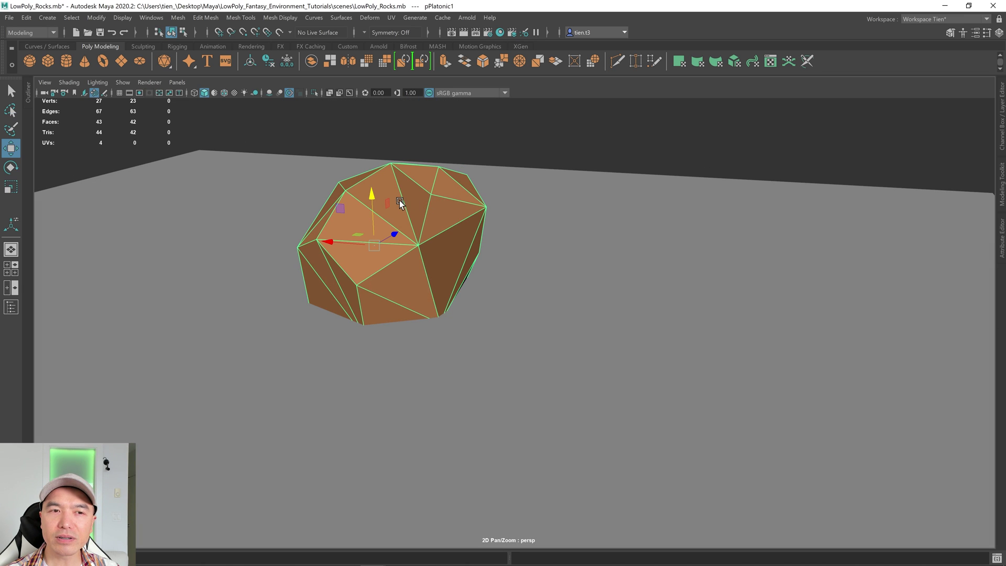
pyautogui.moveTo(419, 241)
pyautogui.keyDown('alt'); pyautogui.mouseDown()
pyautogui.moveTo(412, 251)
pyautogui.moveTo(463, 257)
pyautogui.mouseUp(); pyautogui.keyUp('alt')
# - Rotate, shrink and move the first rock copy beside the original
pyautogui.press('e')
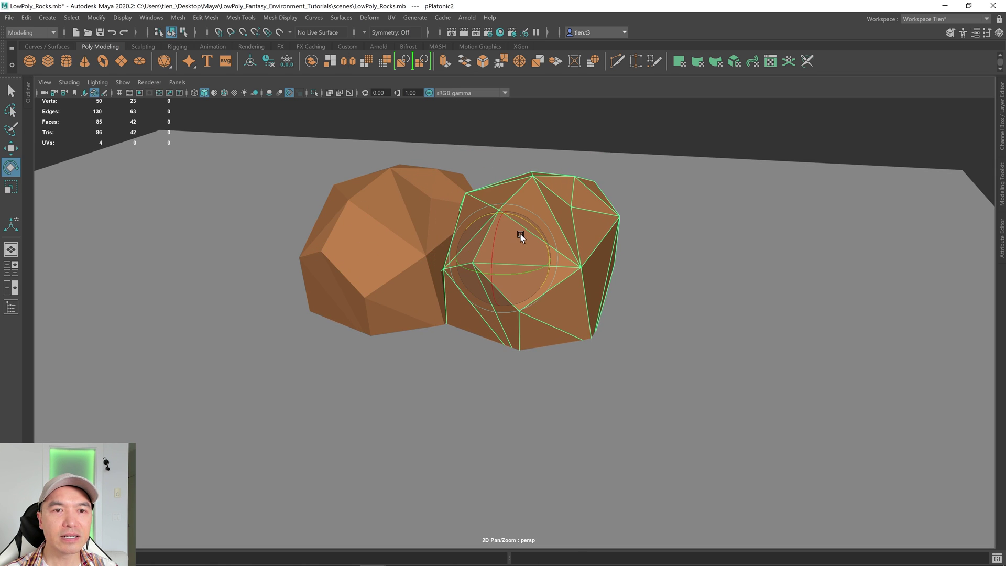
pyautogui.moveTo(521, 233)
pyautogui.mouseDown()
pyautogui.moveTo(501, 285)
pyautogui.moveTo(512, 277)
pyautogui.moveTo(470, 282)
pyautogui.moveTo(378, 320)
pyautogui.mouseUp()
pyautogui.press('r')
pyautogui.press('w')
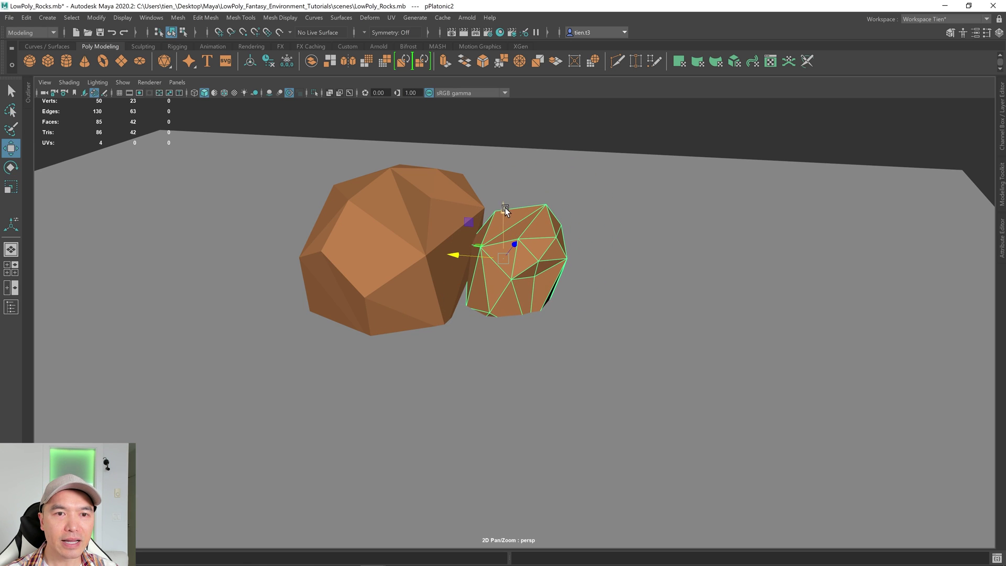
pyautogui.keyDown('alt'); pyautogui.moveTo(505, 235); pyautogui.dragTo(482, 284); pyautogui.keyUp('alt')
# - Duplicate the rock again, then scale, move and rotate the third copy into the cluster
pyautogui.hotkey('ctrl', 'd')
pyautogui.press('r')
pyautogui.press('w')
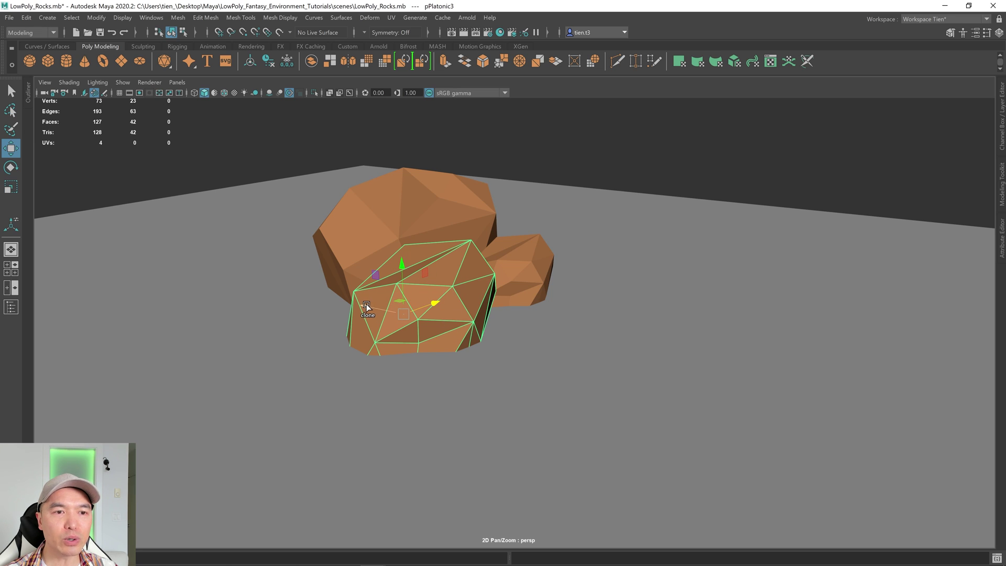
pyautogui.moveTo(417, 300)
pyautogui.keyDown('alt'); pyautogui.mouseDown()
pyautogui.moveTo(382, 312)
pyautogui.moveTo(454, 283)
pyautogui.moveTo(399, 268)
pyautogui.moveTo(476, 301)
pyautogui.moveTo(407, 303)
pyautogui.mouseUp(); pyautogui.keyUp('alt')
pyautogui.press('r')
pyautogui.press('w')
pyautogui.press('e')
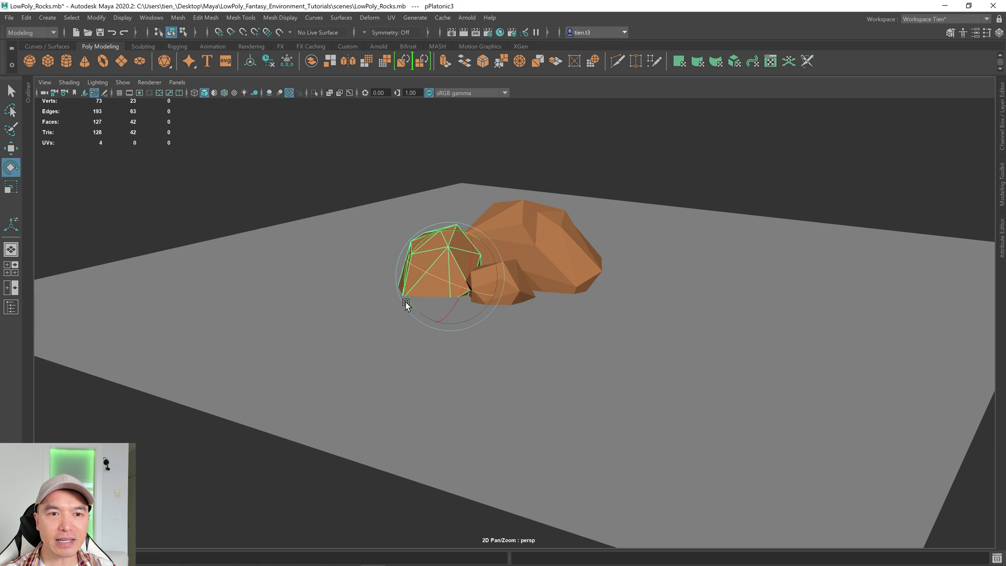
pyautogui.press('q')
pyautogui.moveTo(483, 237); pyautogui.dragTo(581, 165, button='right')
pyautogui.click(580, 164)
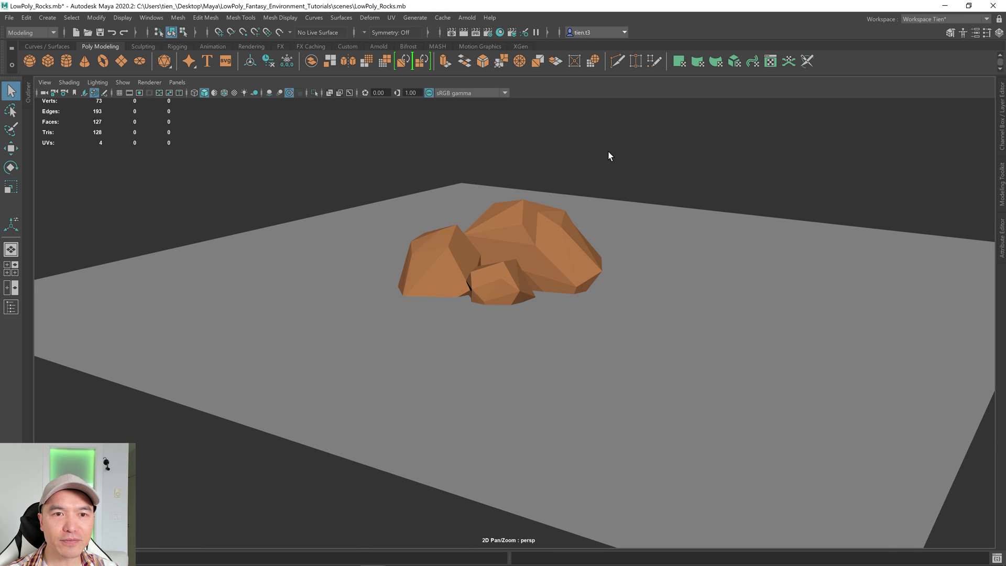
# - Turn on Wireframe on Shaded and zoom in on the three-rock cluster
pyautogui.moveTo(538, 219)
pyautogui.keyDown('alt'); pyautogui.mouseDown()
pyautogui.moveTo(517, 213)
pyautogui.moveTo(482, 229)
pyautogui.moveTo(541, 239)
pyautogui.moveTo(579, 218)
pyautogui.mouseUp(); pyautogui.keyUp('alt')
pyautogui.scroll(3, 516, 213)
pyautogui.click(227, 96)
pyautogui.scroll(2, 580, 218)
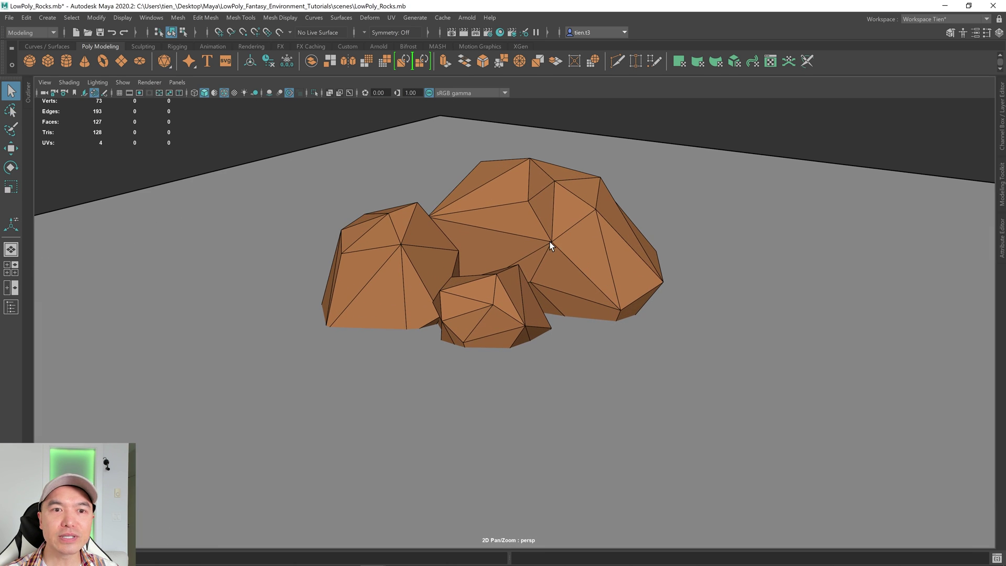